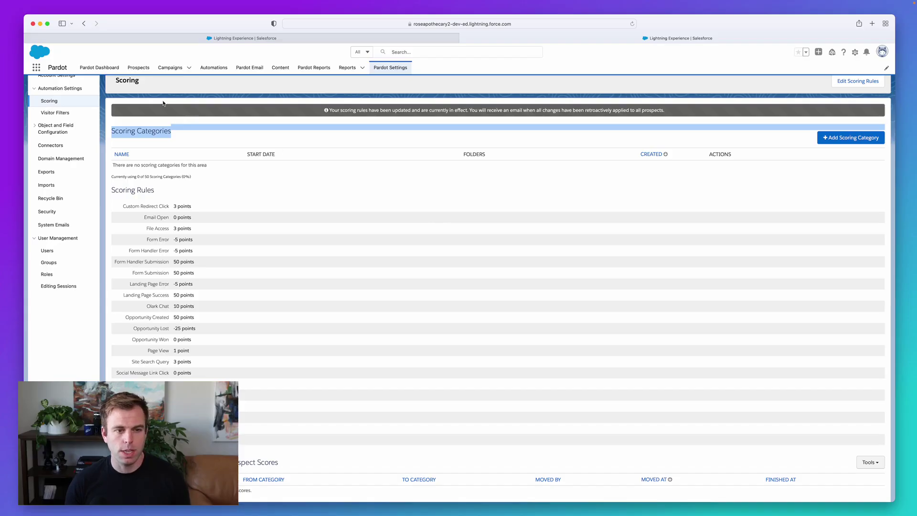
Open the Default profile from Prospects > Segmentation > Profiles to view its criteria and prospects.
{"action": "left_click", "coordinate": [140, 68]}
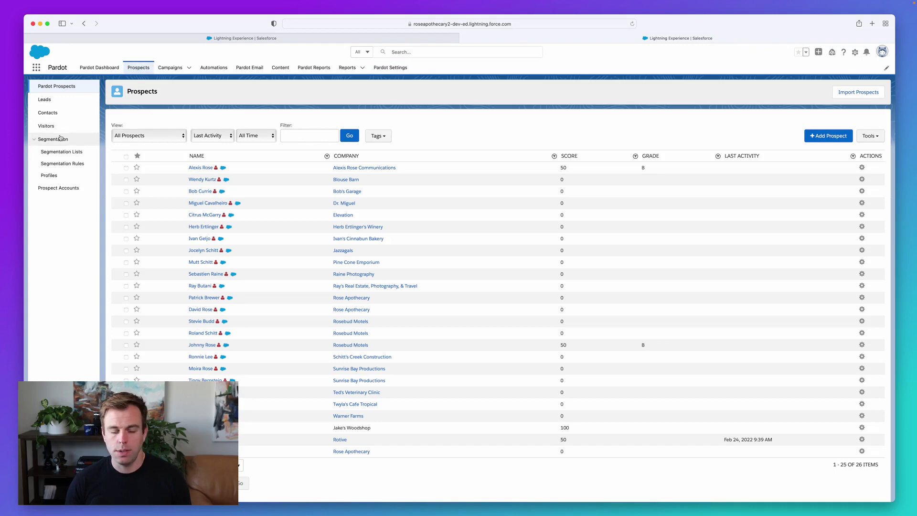
{"action": "left_click", "coordinate": [49, 176]}
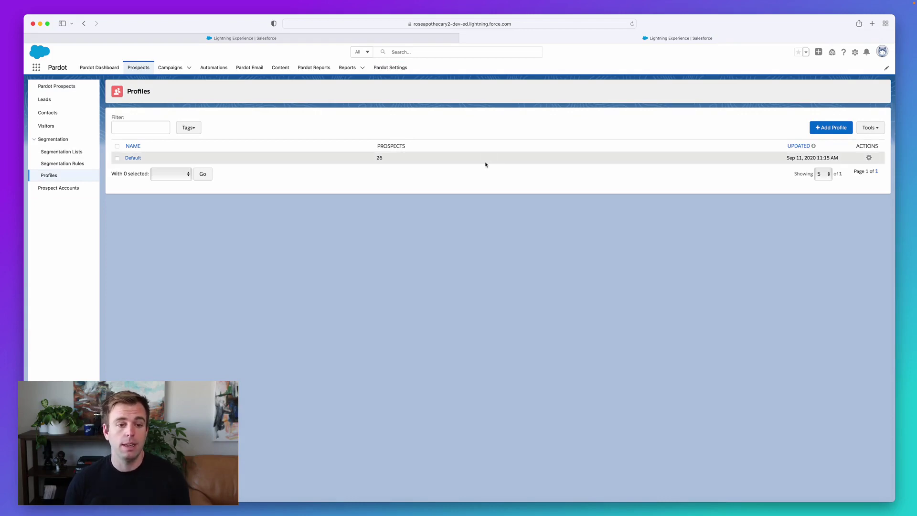
{"action": "left_click", "coordinate": [135, 159]}
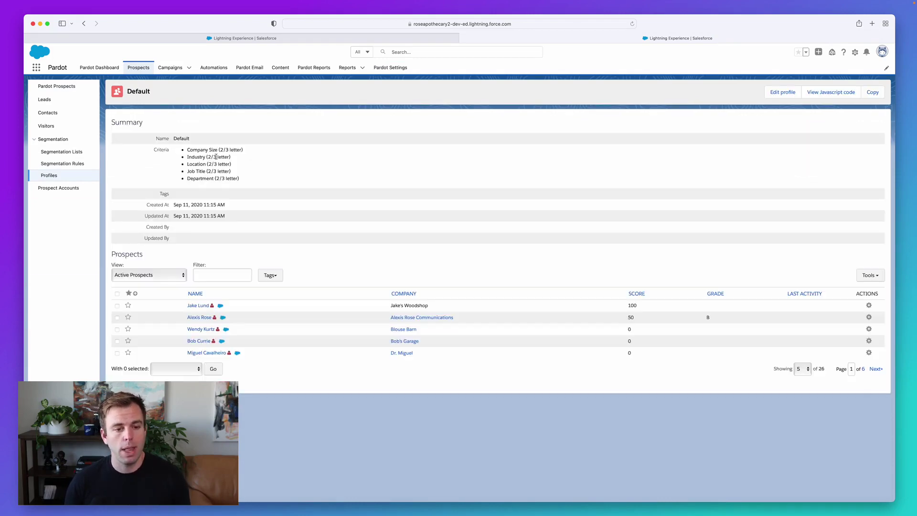
{"action": "left_click_drag", "start_coordinate": [182, 151], "coordinate": [199, 154]}
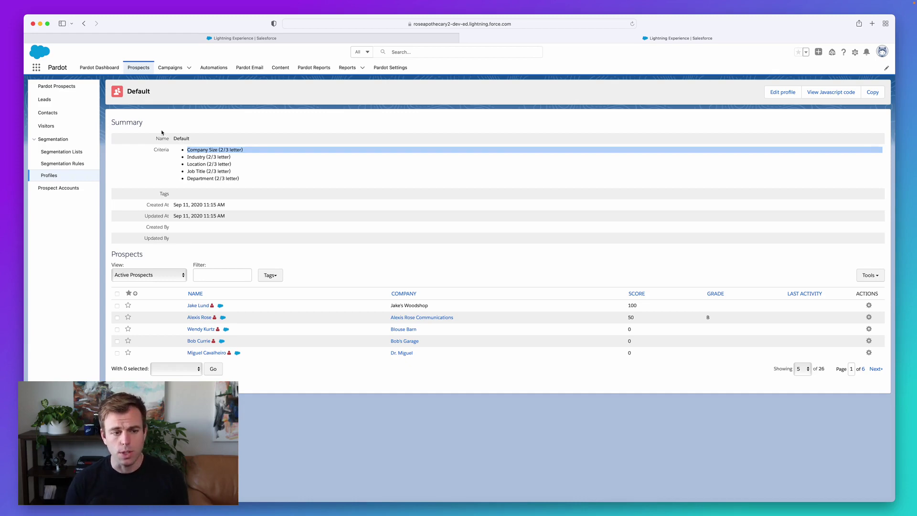
{"action": "left_click", "coordinate": [56, 175]}
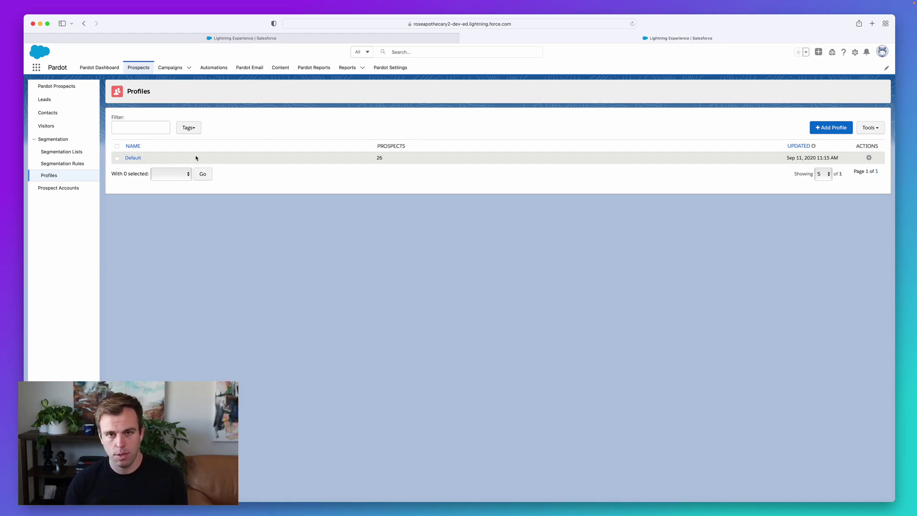
{"action": "left_click", "coordinate": [134, 158]}
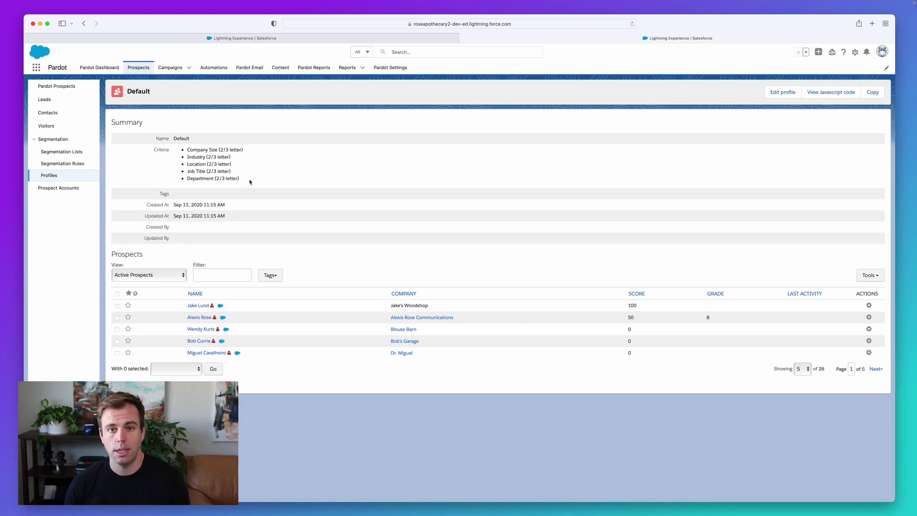
Open the Default profile's edit form and select the Company Size and Industry criterion name fields.
{"action": "left_click", "coordinate": [784, 97]}
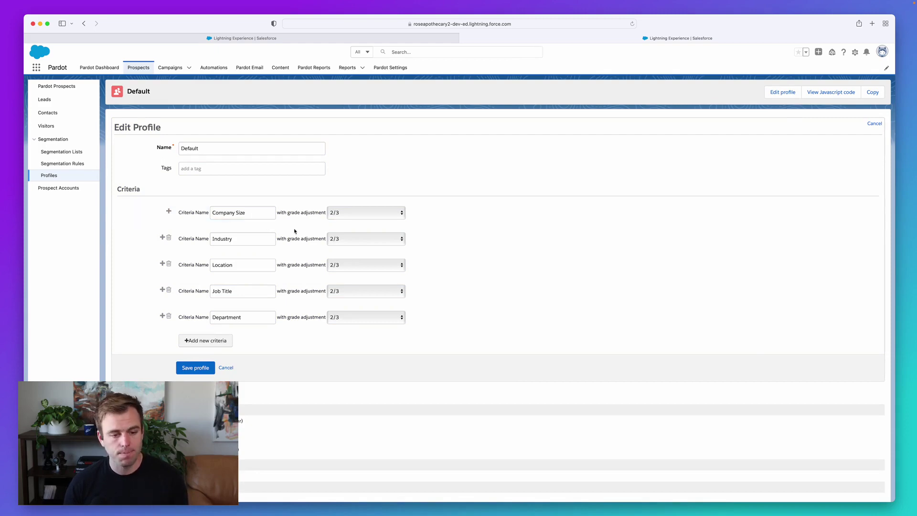
{"action": "left_click", "coordinate": [263, 212]}
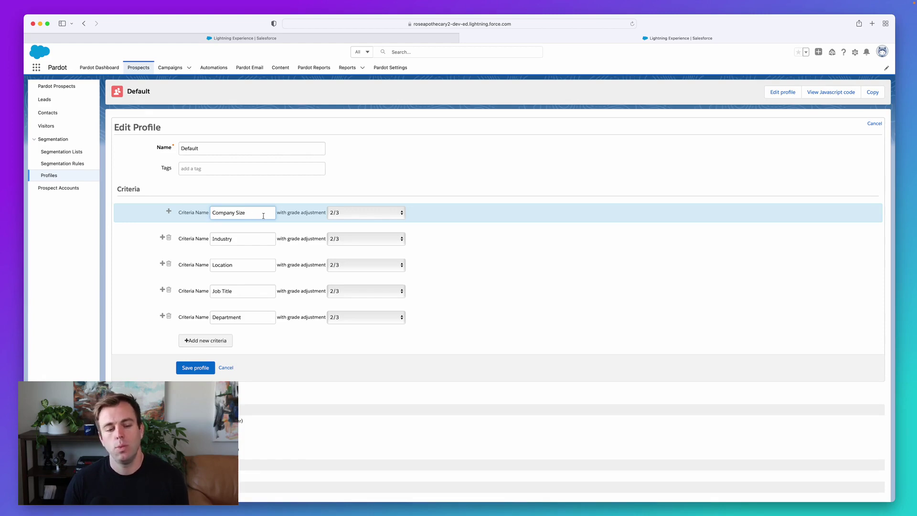
{"action": "triple_click", "coordinate": [260, 215]}
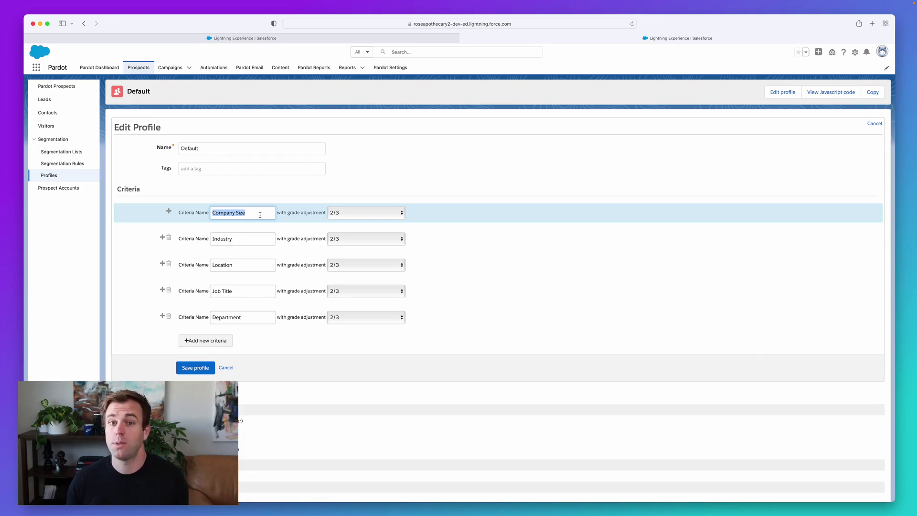
{"action": "left_click", "coordinate": [259, 214]}
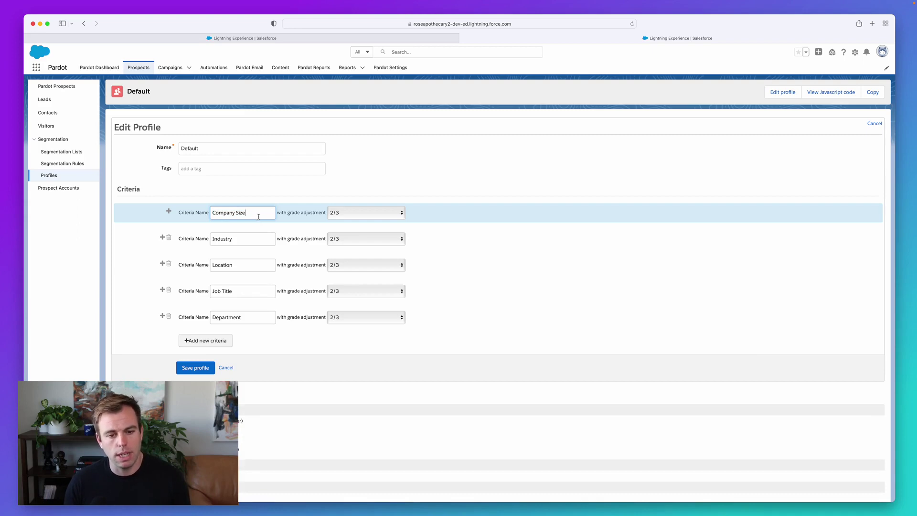
{"action": "left_click", "coordinate": [250, 239]}
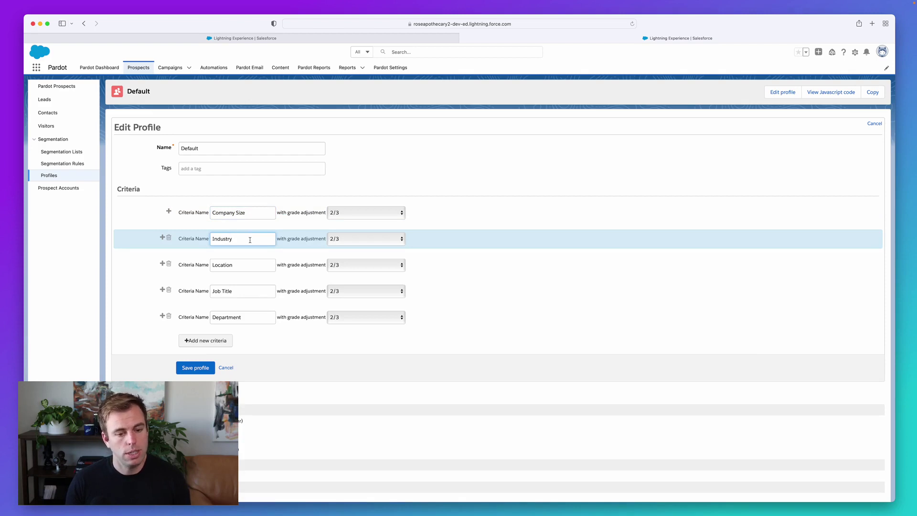
Delete the Department criterion from the Default profile and confirm the removal.
{"action": "left_click", "coordinate": [246, 264]}
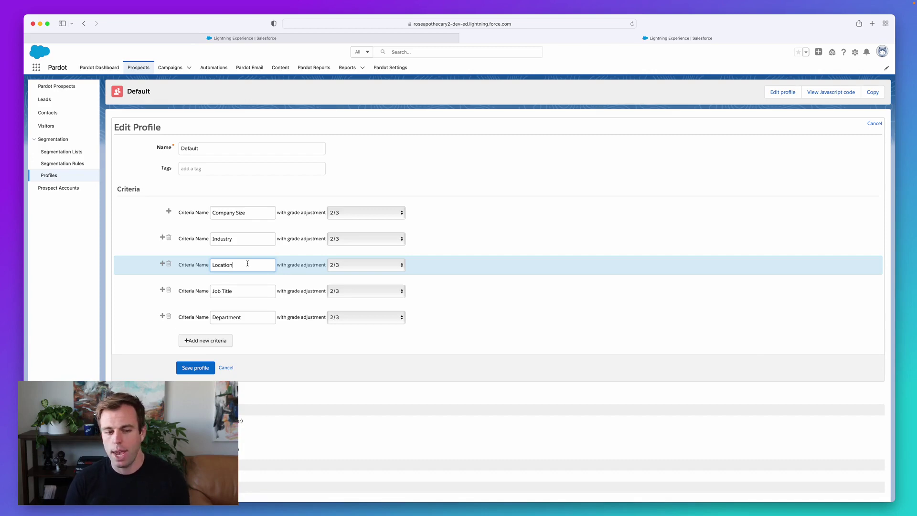
{"action": "left_click", "coordinate": [254, 291]}
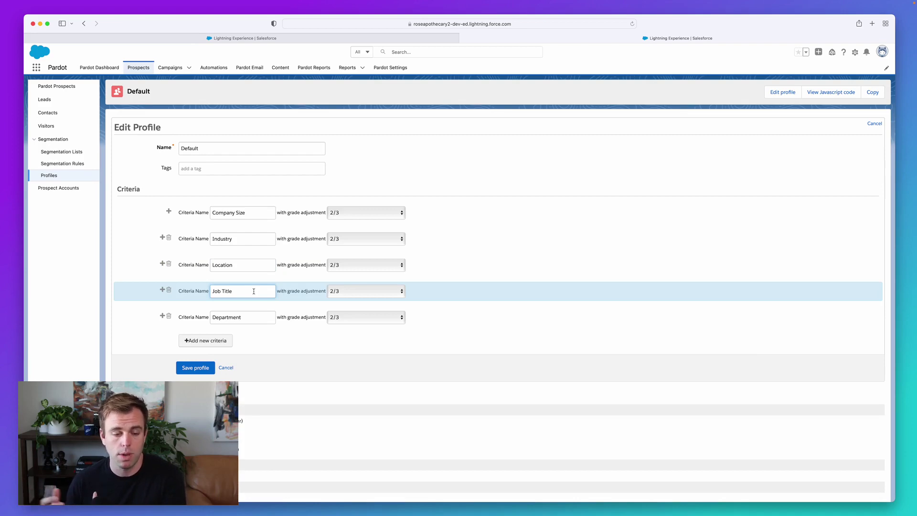
{"action": "left_click", "coordinate": [253, 317]}
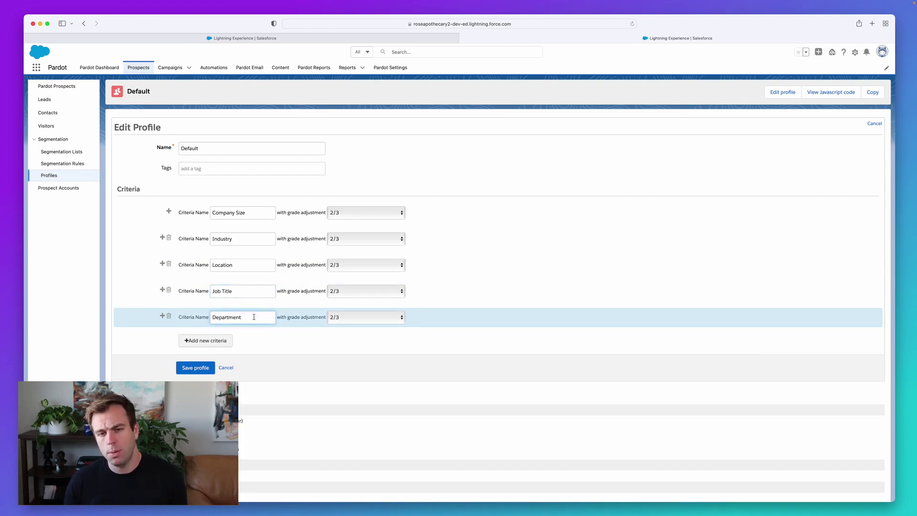
{"action": "left_click", "coordinate": [168, 316]}
{"action": "left_click", "coordinate": [525, 269]}
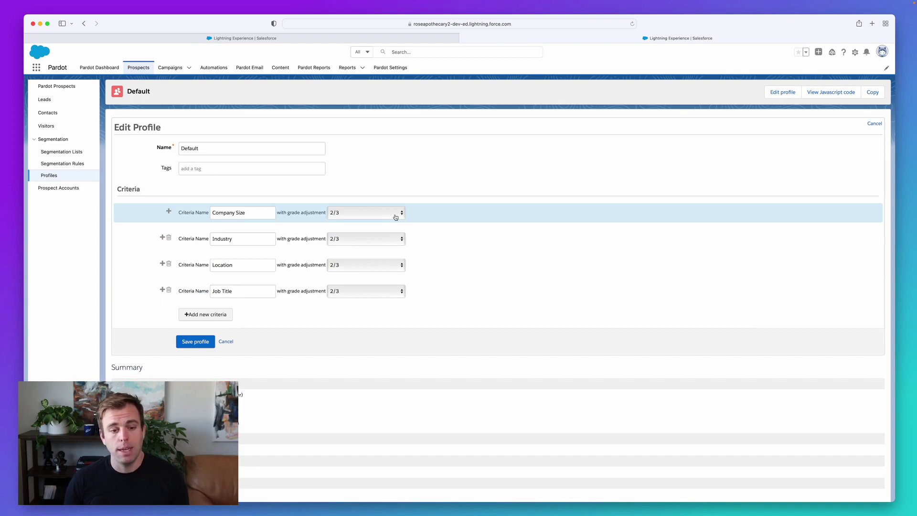
Select the Company Size name and open its grade adjustment dropdown.
{"action": "left_click_drag", "start_coordinate": [266, 213], "coordinate": [201, 208]}
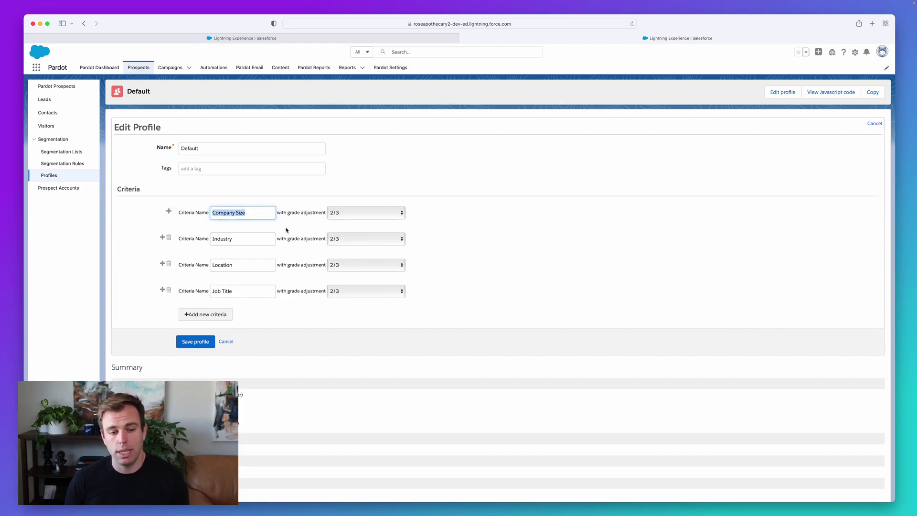
{"action": "left_click", "coordinate": [397, 214]}
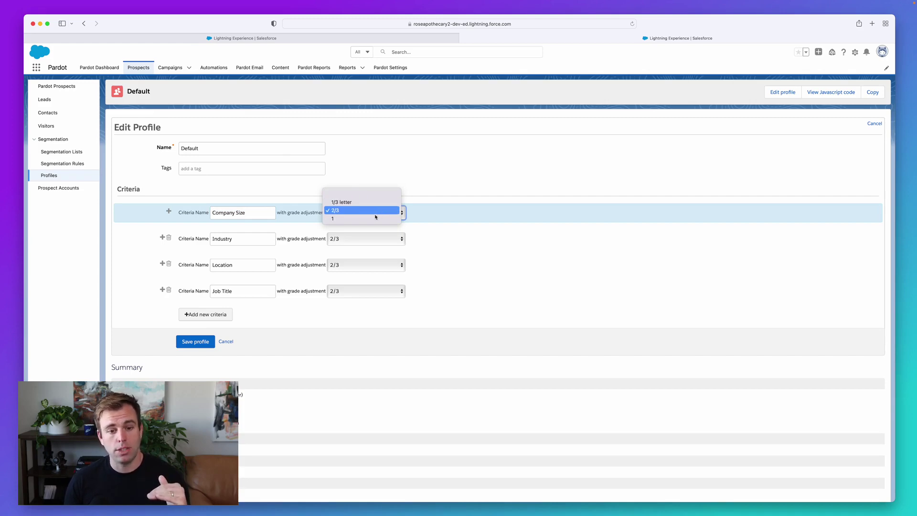
Set the Company Size grade adjustment to 1 full letter after trying 2/3 and 1/3.
{"action": "left_click", "coordinate": [374, 219]}
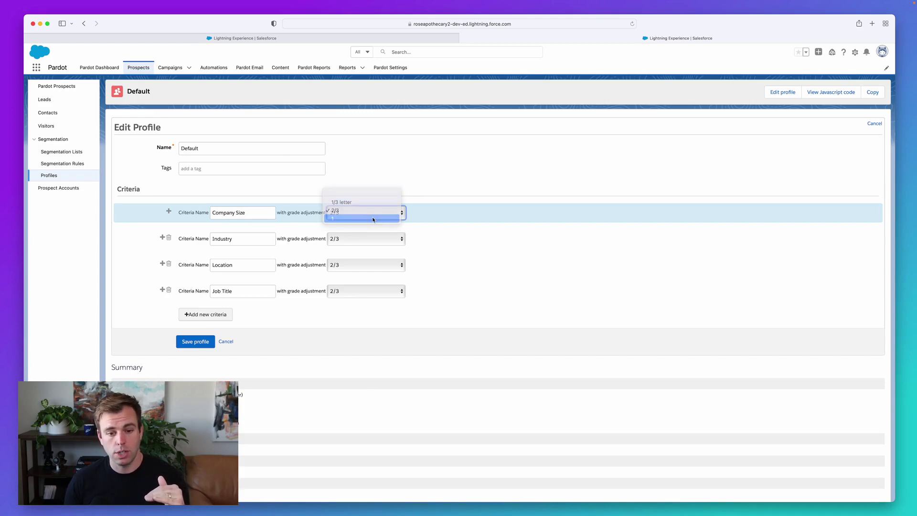
{"action": "left_click", "coordinate": [368, 217]}
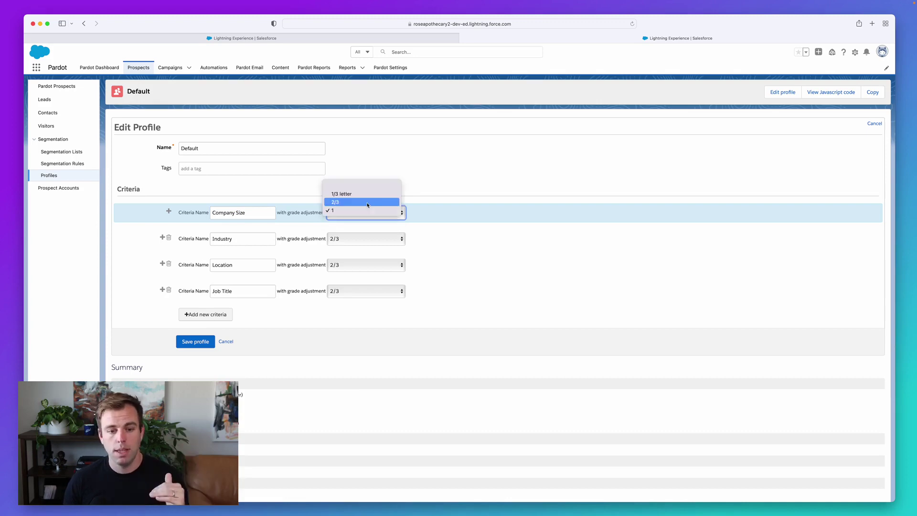
{"action": "left_click", "coordinate": [367, 203]}
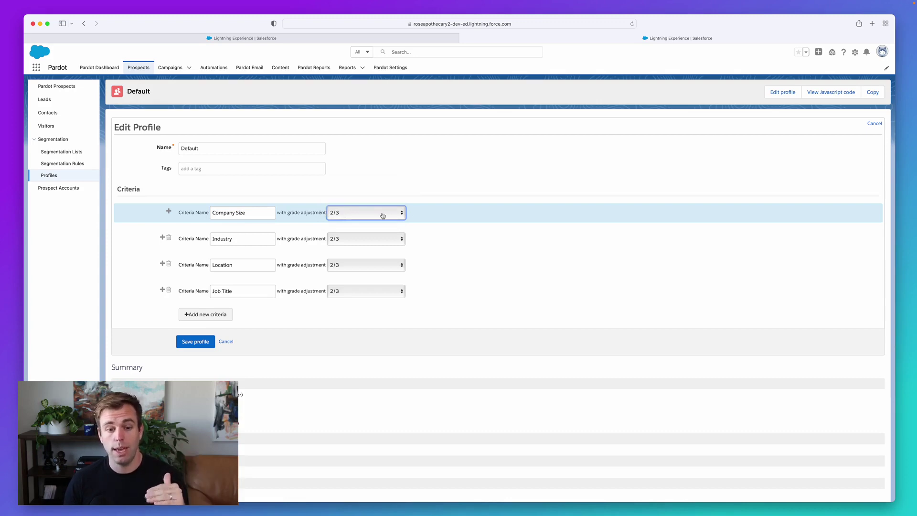
{"action": "left_click", "coordinate": [382, 213]}
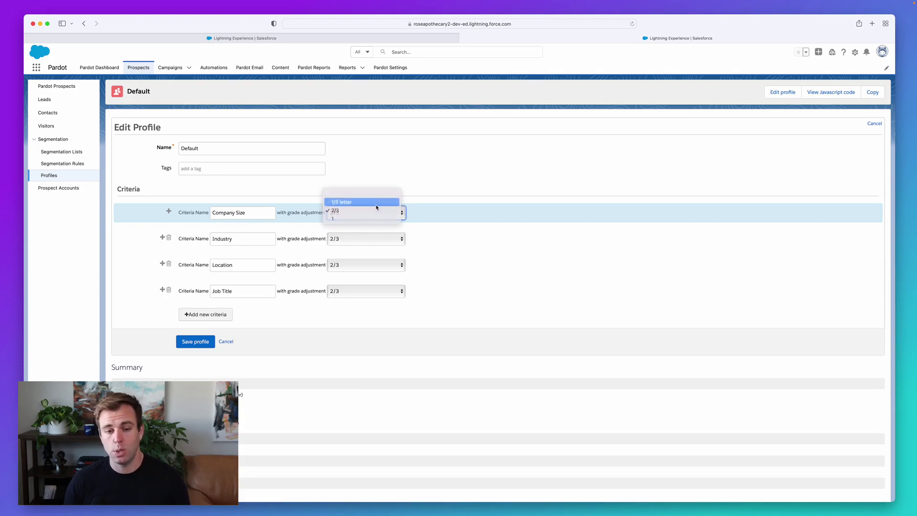
{"action": "left_click", "coordinate": [376, 203]}
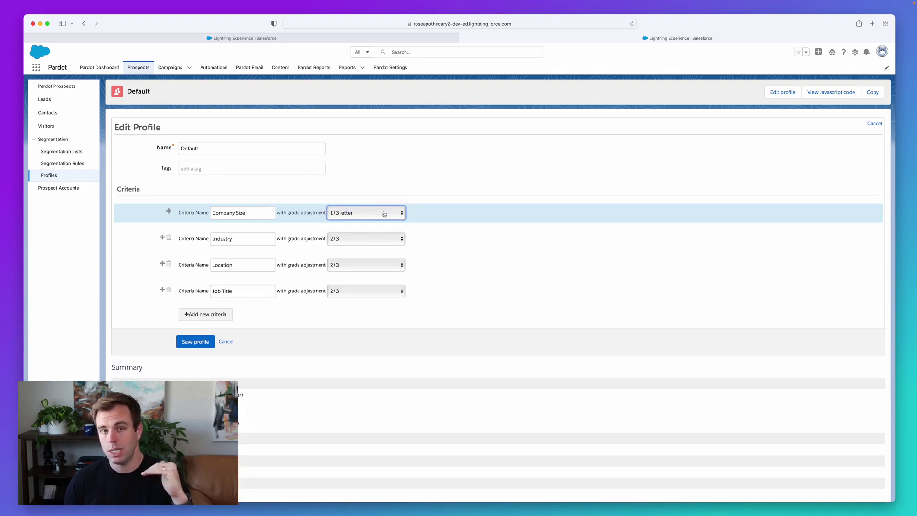
{"action": "left_click", "coordinate": [384, 214]}
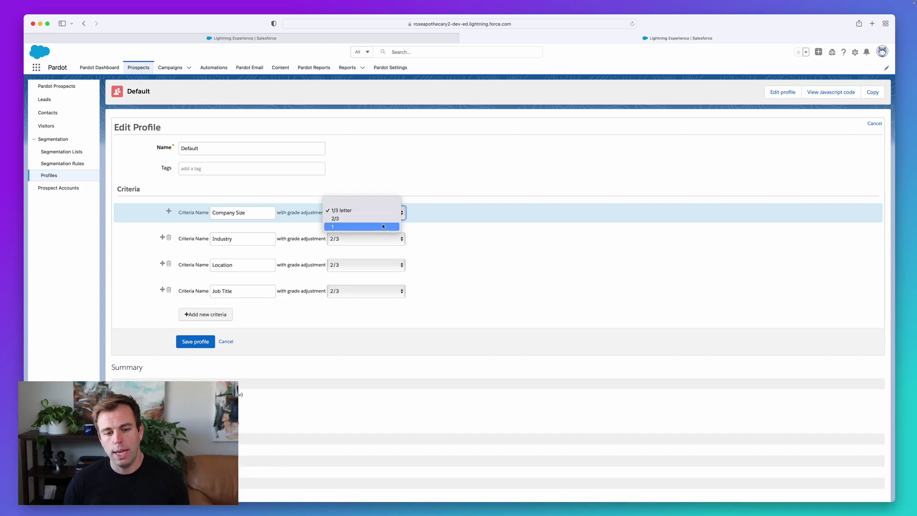
{"action": "left_click", "coordinate": [373, 226]}
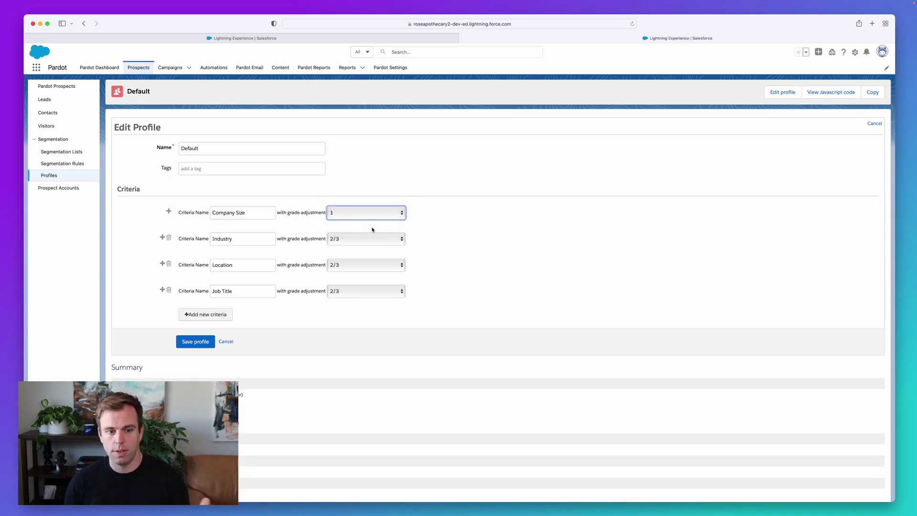
Set Job Title to 1 letter and Industry to 1/3 letter, then save the profile.
{"action": "left_click", "coordinate": [371, 238]}
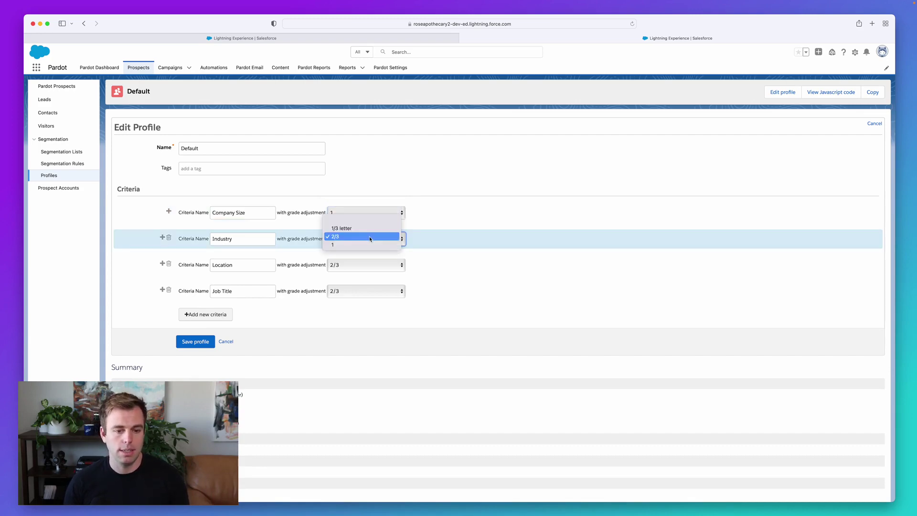
{"action": "left_click", "coordinate": [430, 230]}
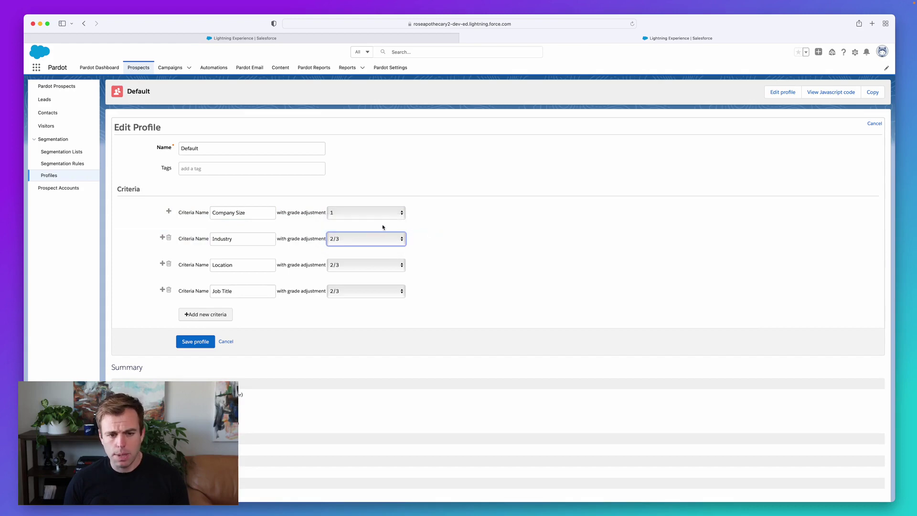
{"action": "left_click", "coordinate": [356, 289]}
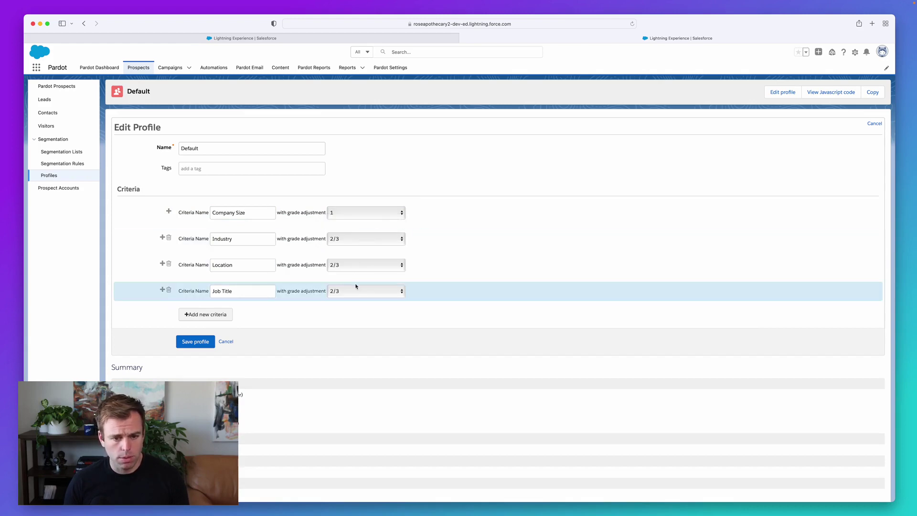
{"action": "left_click", "coordinate": [358, 297]}
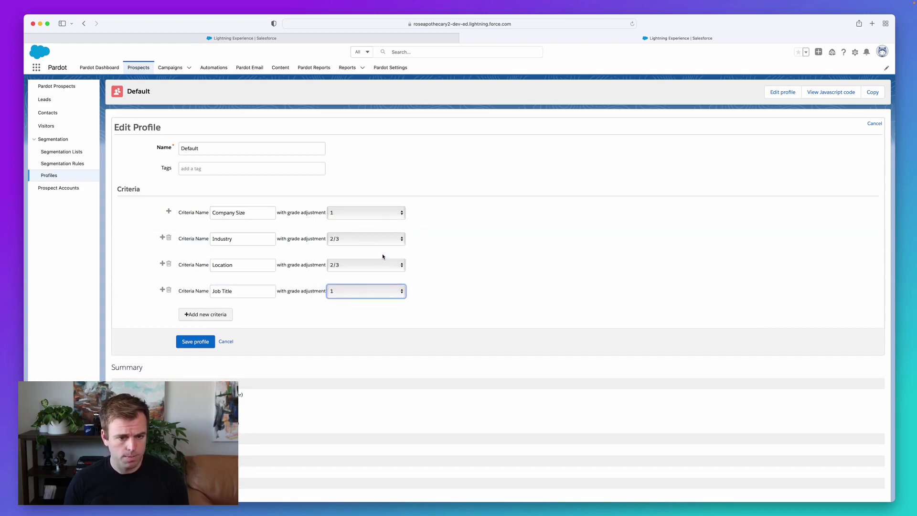
{"action": "left_click", "coordinate": [366, 238]}
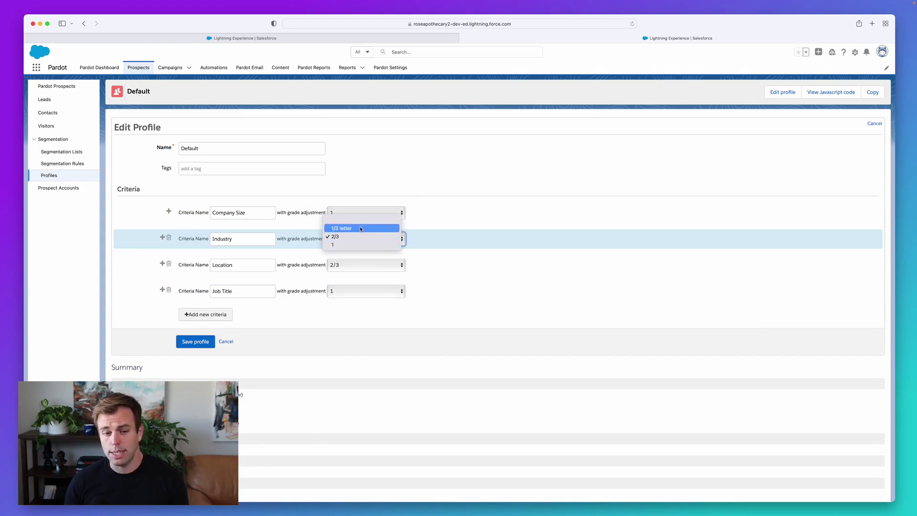
{"action": "left_click", "coordinate": [363, 229]}
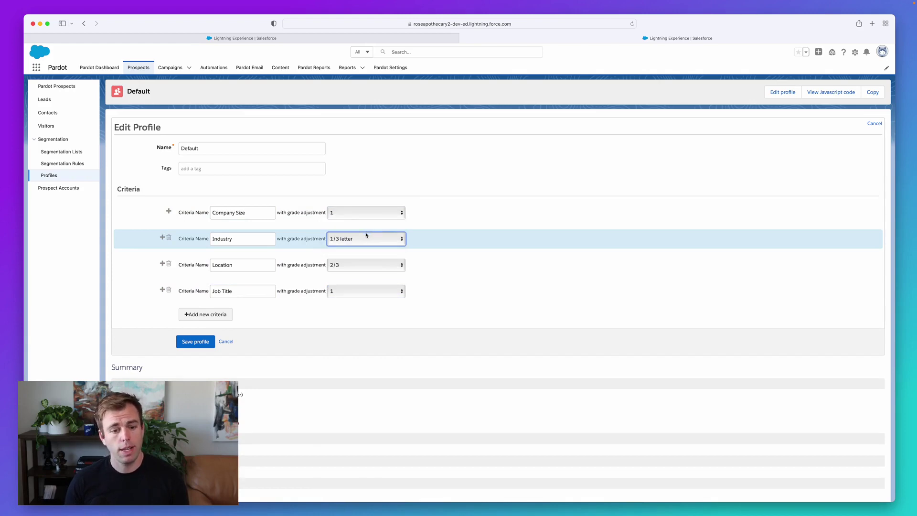
{"action": "left_click", "coordinate": [535, 290]}
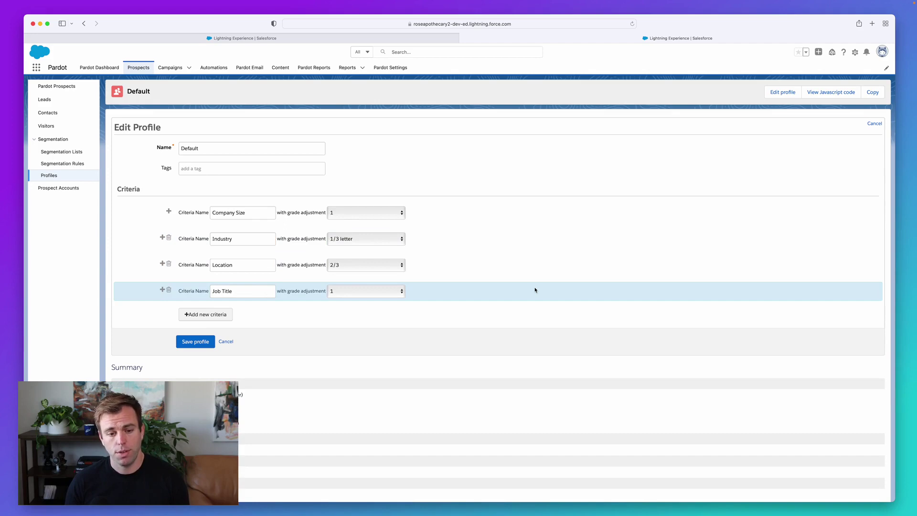
{"action": "left_click", "coordinate": [189, 342]}
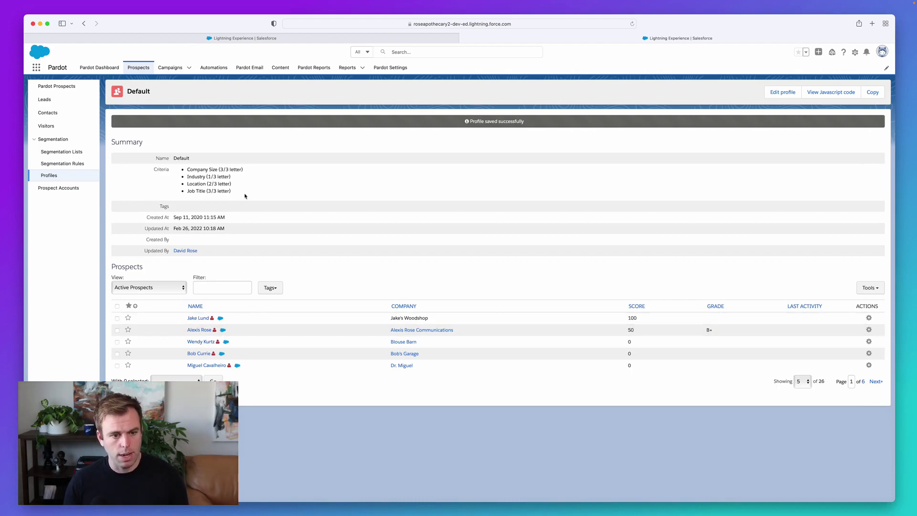
Open a Default-profile prospect and mark Location, Job Title and Company Size as matches on its Profile tab.
{"action": "left_click", "coordinate": [198, 320]}
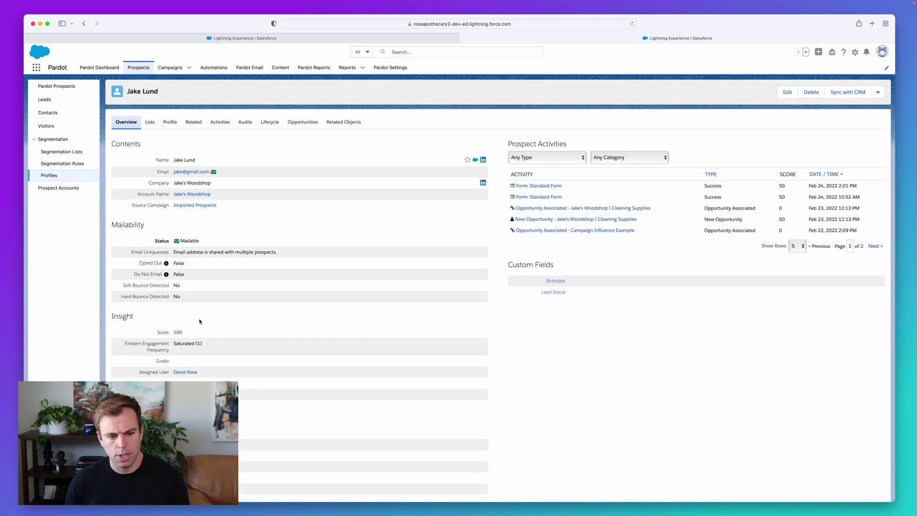
{"action": "left_click", "coordinate": [170, 124]}
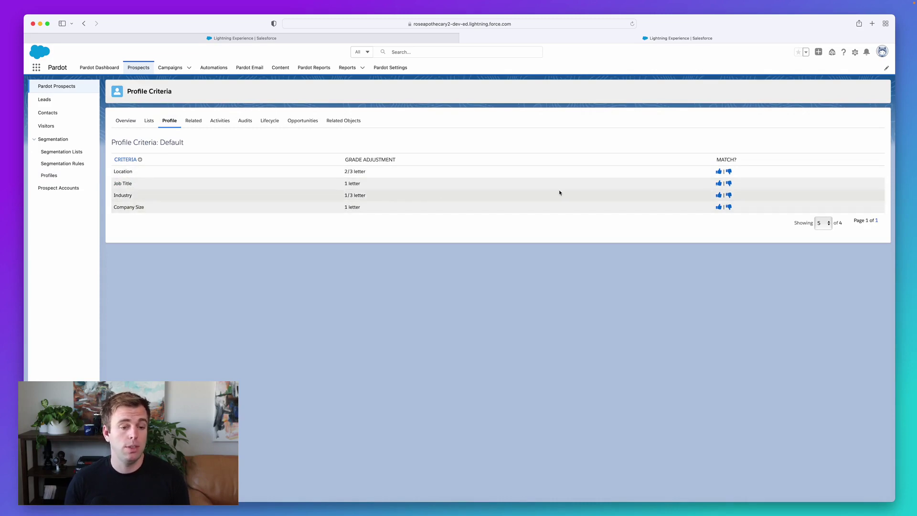
{"action": "left_click", "coordinate": [720, 172]}
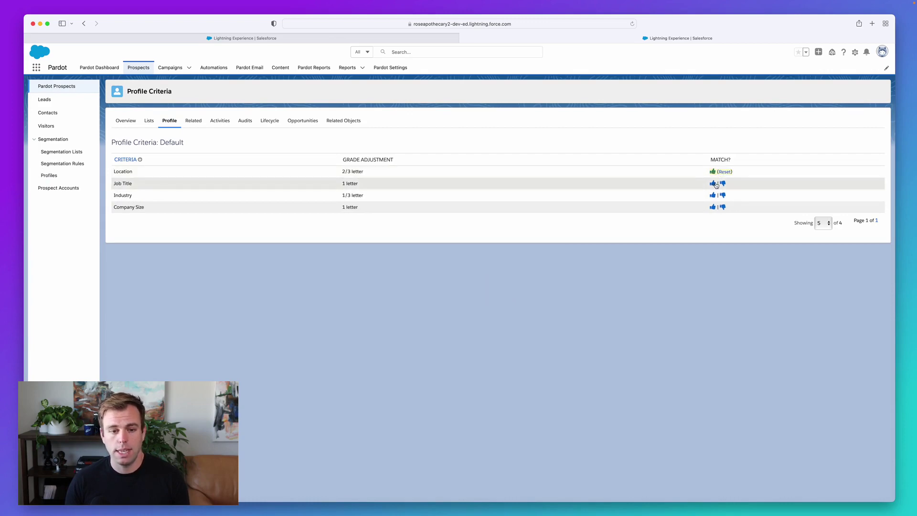
{"action": "left_click", "coordinate": [714, 183]}
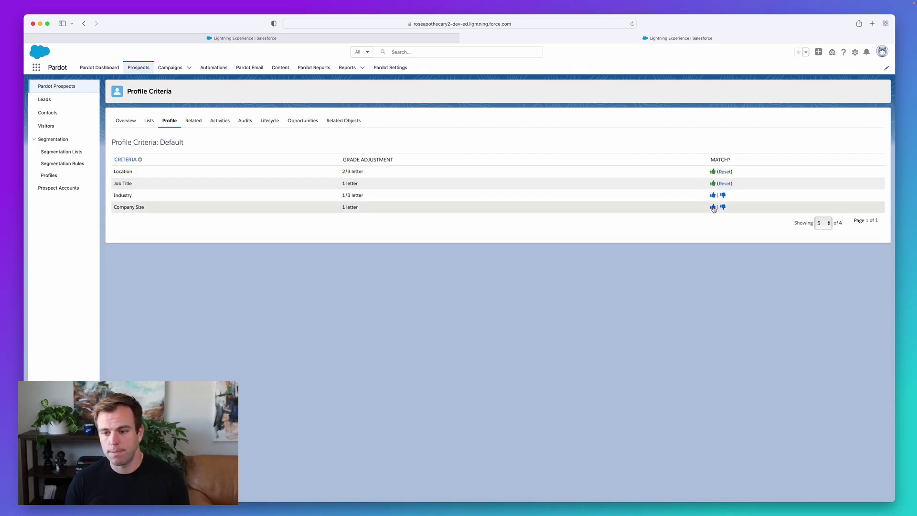
{"action": "left_click", "coordinate": [713, 208]}
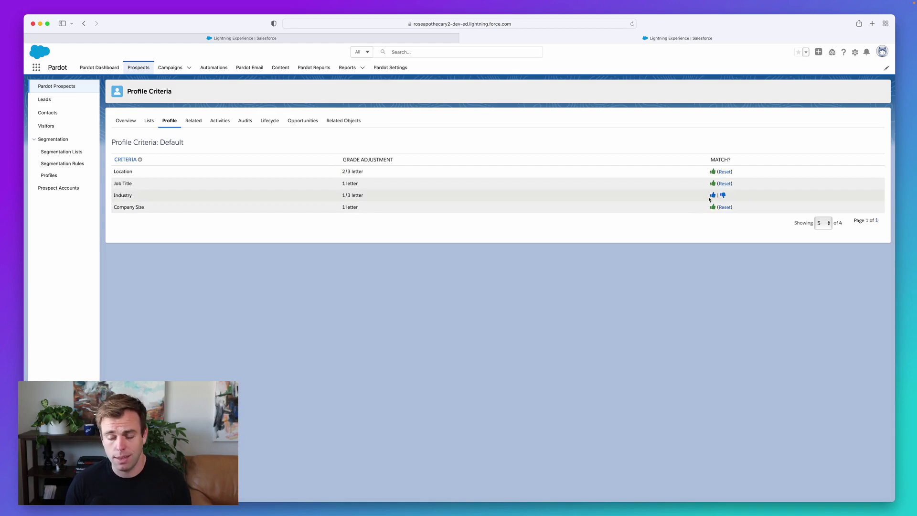
Go from the prospect overview to Automations > Automation Rules and add a new rule.
{"action": "left_click", "coordinate": [133, 123]}
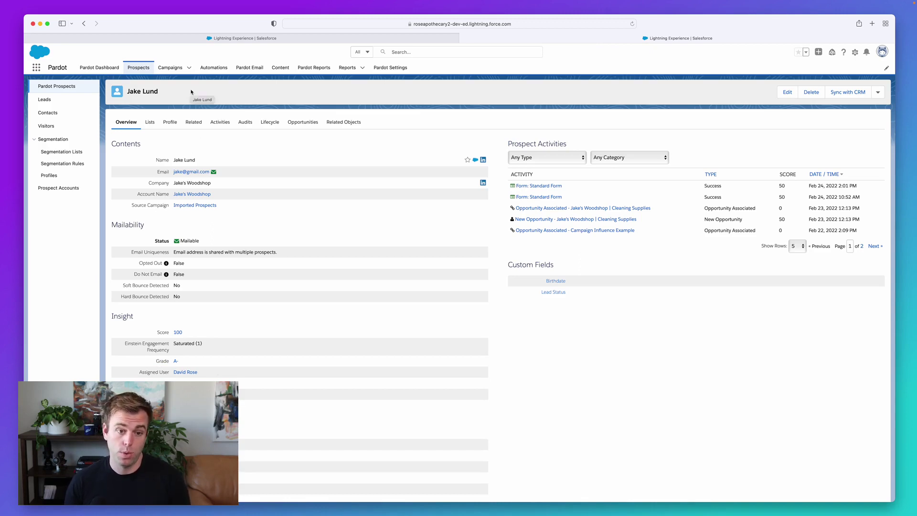
{"action": "left_click", "coordinate": [213, 69]}
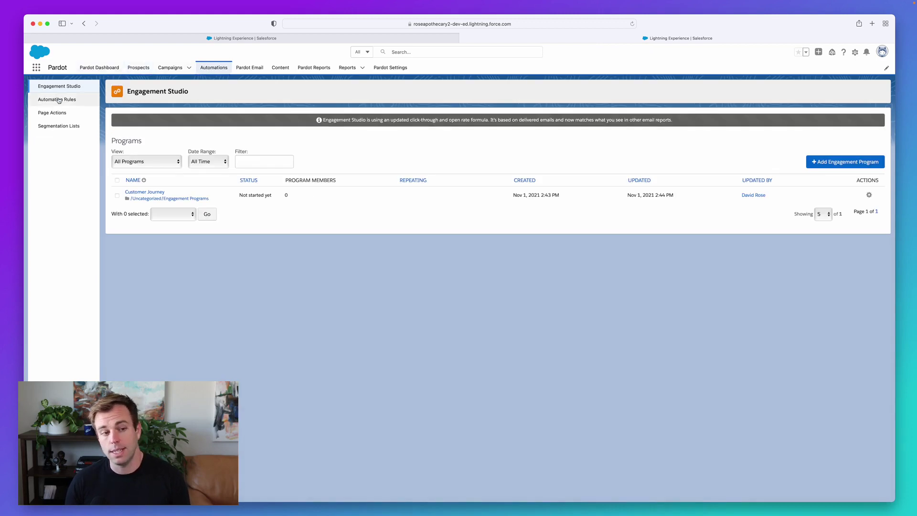
{"action": "left_click", "coordinate": [60, 101]}
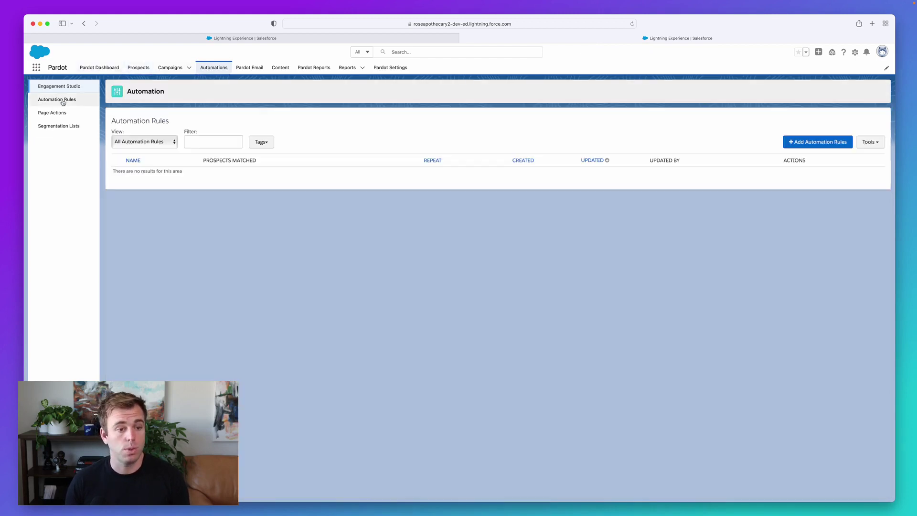
{"action": "left_click", "coordinate": [820, 143]}
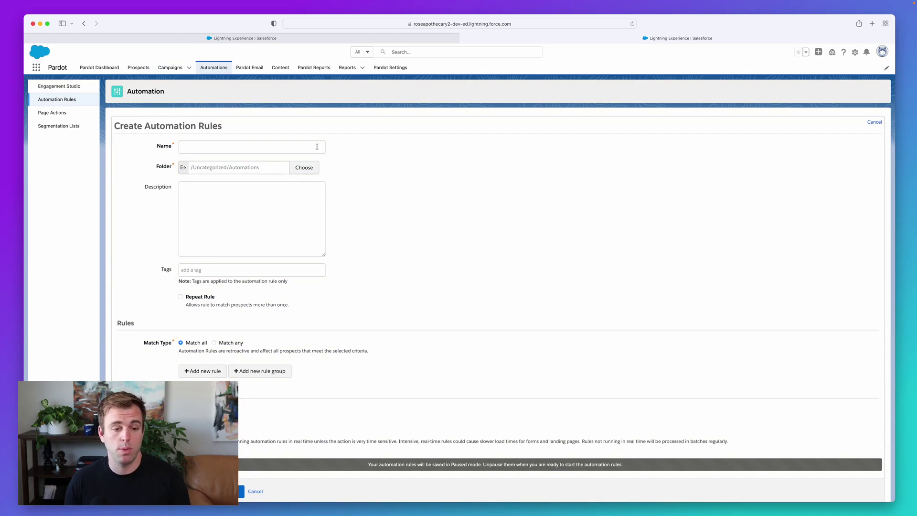
{"action": "left_click", "coordinate": [260, 146]}
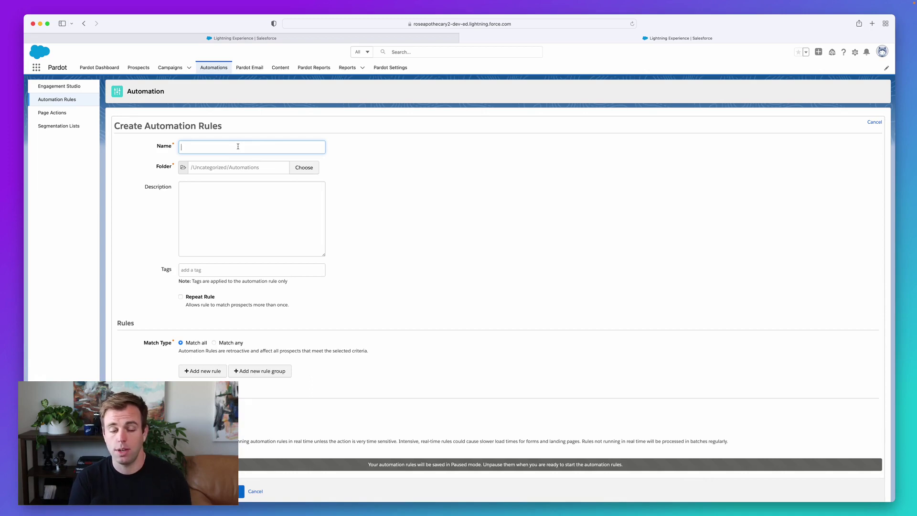
Enter 'Grading - Industry' as the automation rule's name, fixing a typo along the way.
{"action": "type", "text": "Grading"}
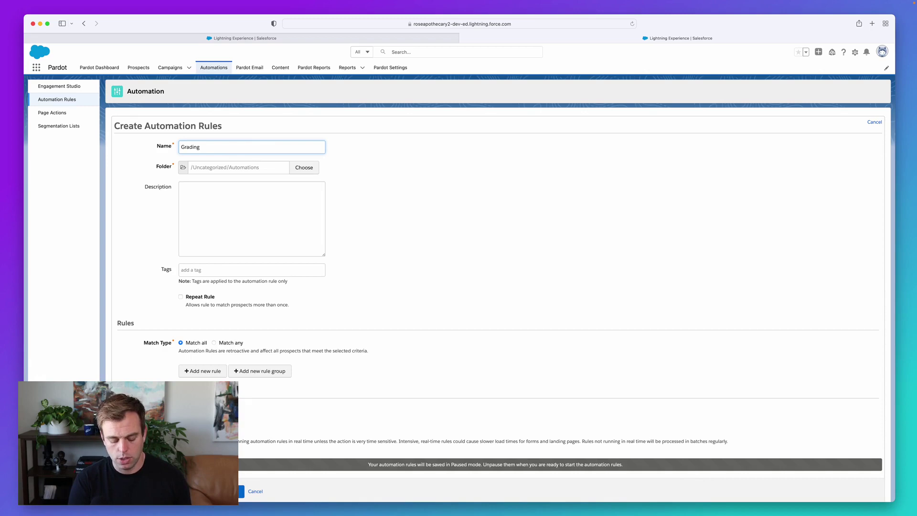
{"action": "type", "text": "-"}
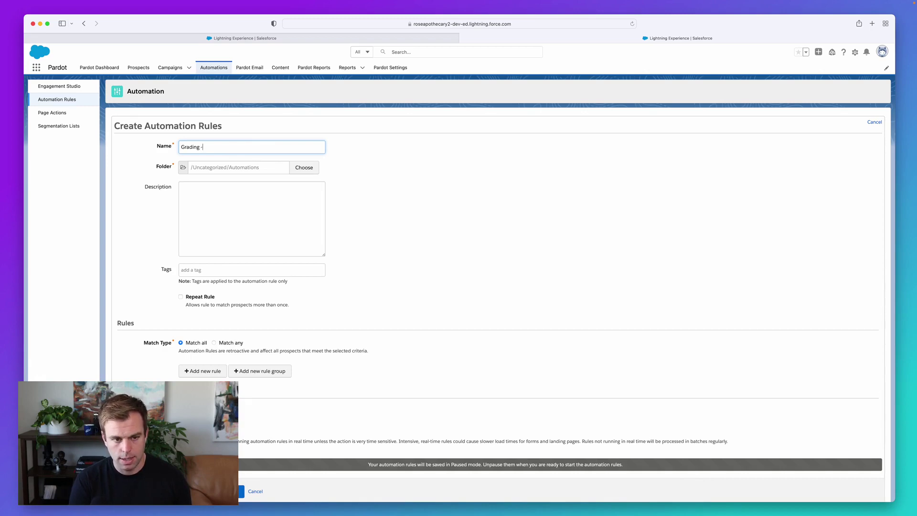
{"action": "type", "text": " 12"}
{"action": "key", "text": "BackSpace"}
{"action": "key", "text": "BackSpace"}
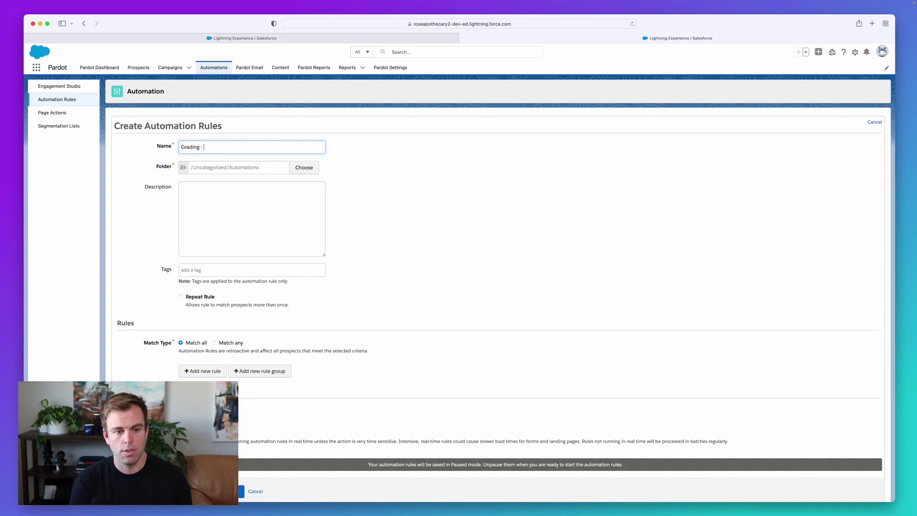
{"action": "type", "text": "Industry"}
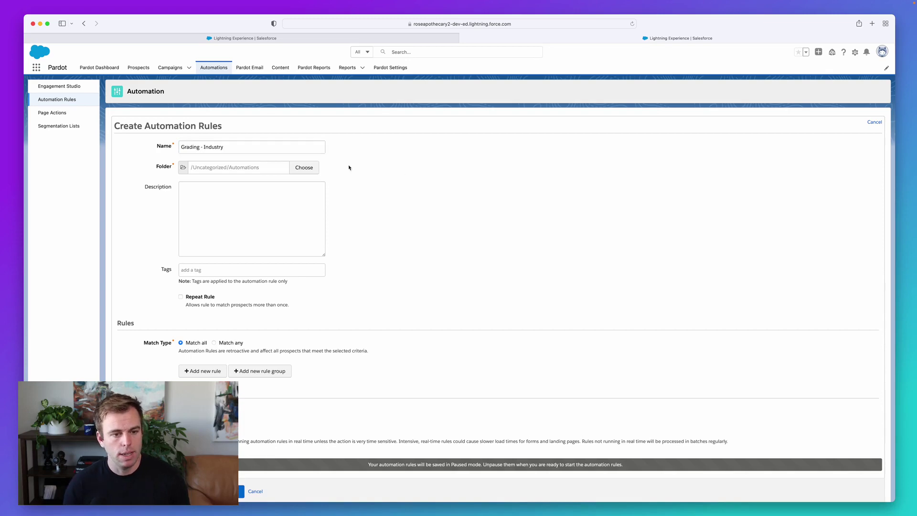
{"action": "left_click", "coordinate": [304, 168]}
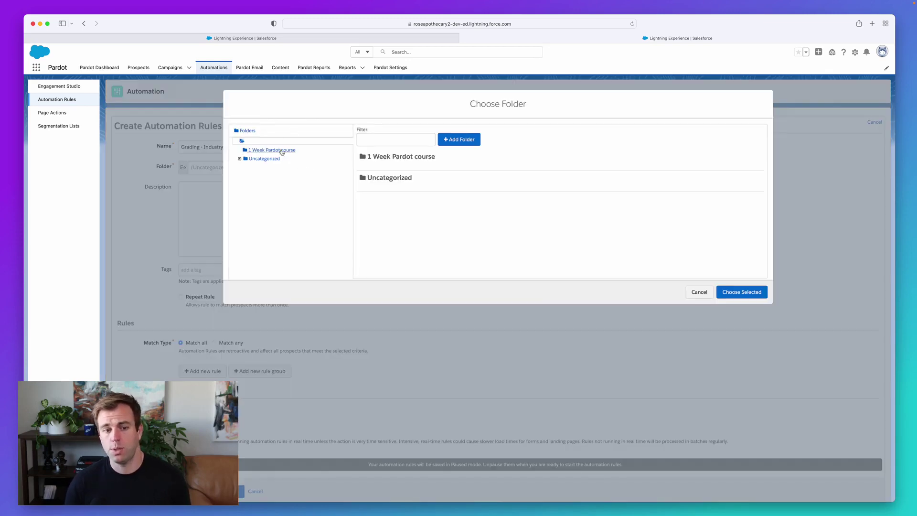
Create a 'Grading Rules' folder and choose it as the rule's folder.
{"action": "left_click", "coordinate": [476, 142]}
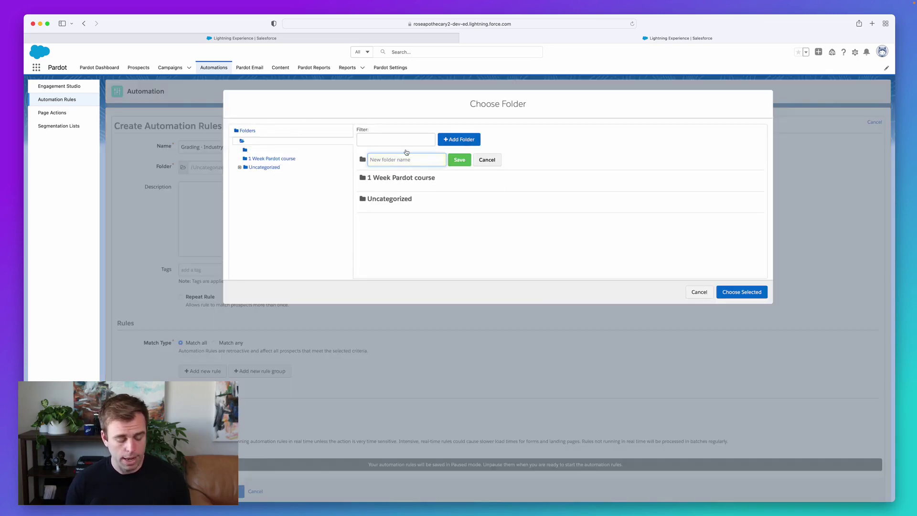
{"action": "type", "text": "Grading"}
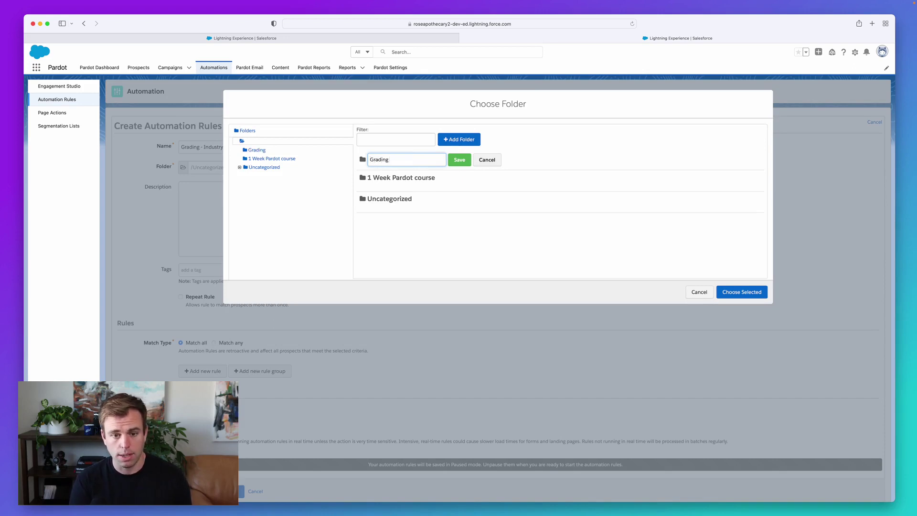
{"action": "type", "text": " Rules"}
{"action": "left_click", "coordinate": [460, 160]}
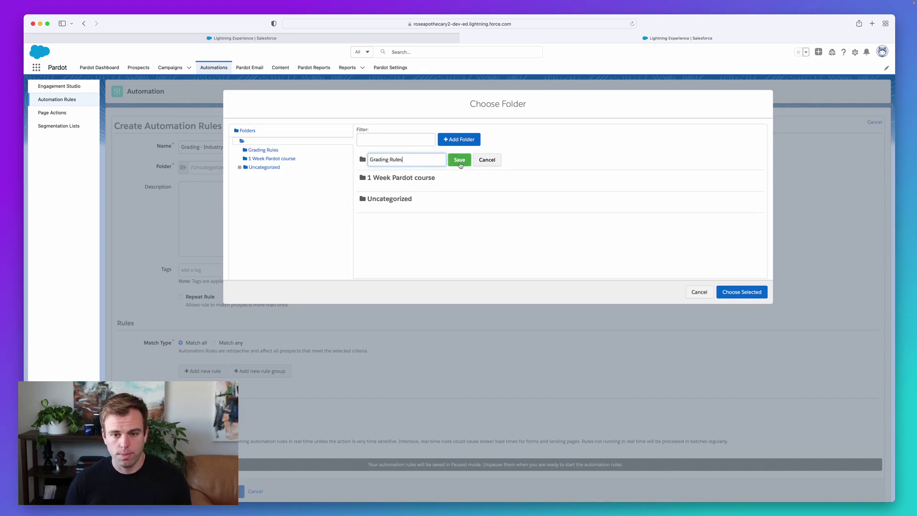
{"action": "left_click", "coordinate": [742, 292]}
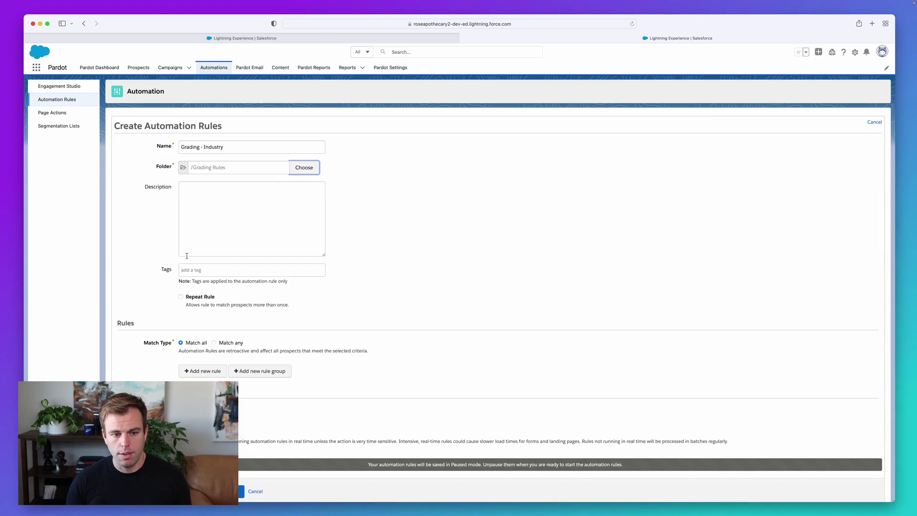
Enter the description 'If industry is education or government, match.' and undo a stray name edit.
{"action": "left_click", "coordinate": [207, 217]}
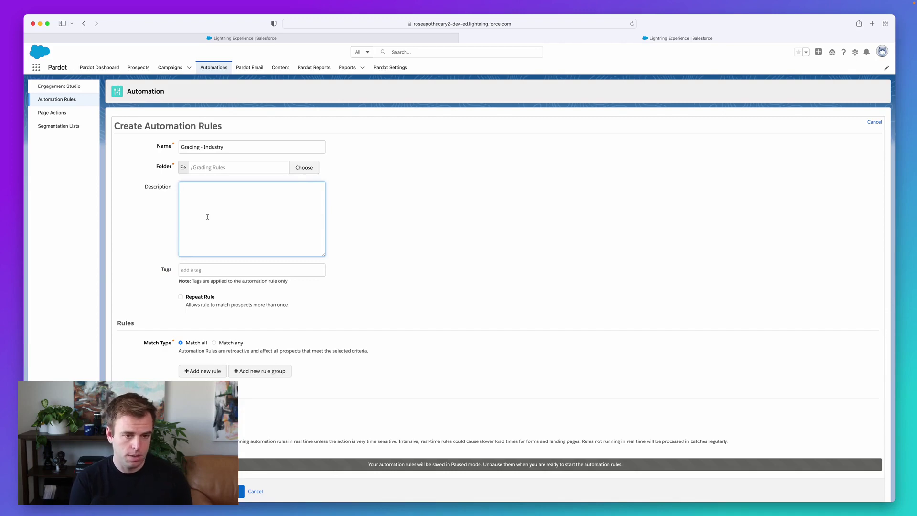
{"action": "type", "text": "f industry is "}
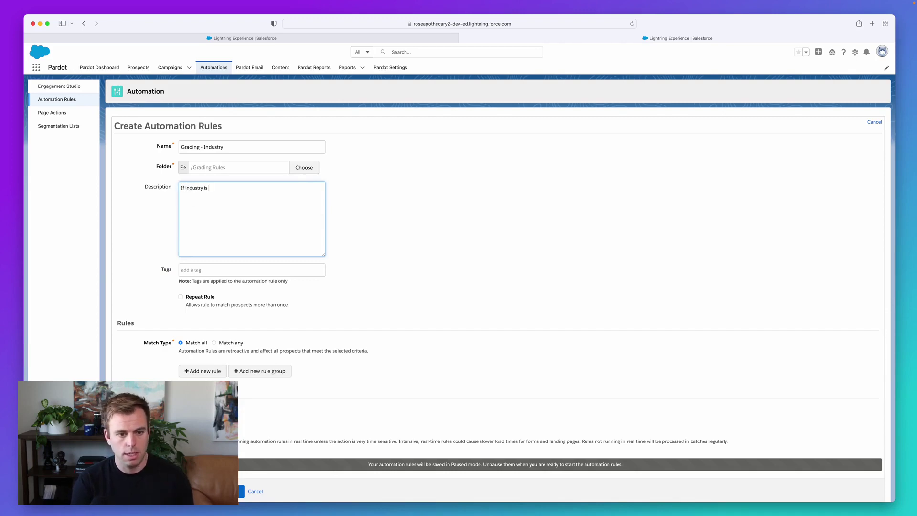
{"action": "type", "text": "education or g"}
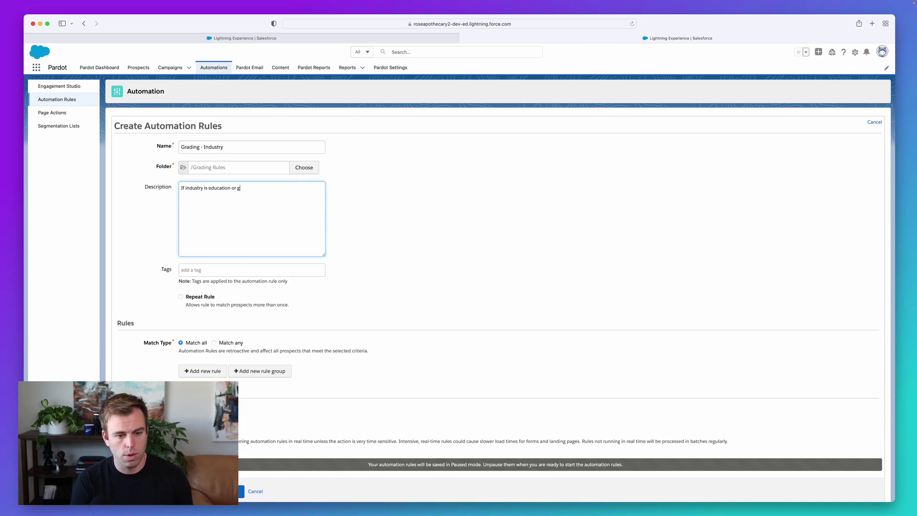
{"action": "type", "text": "overnment, match."}
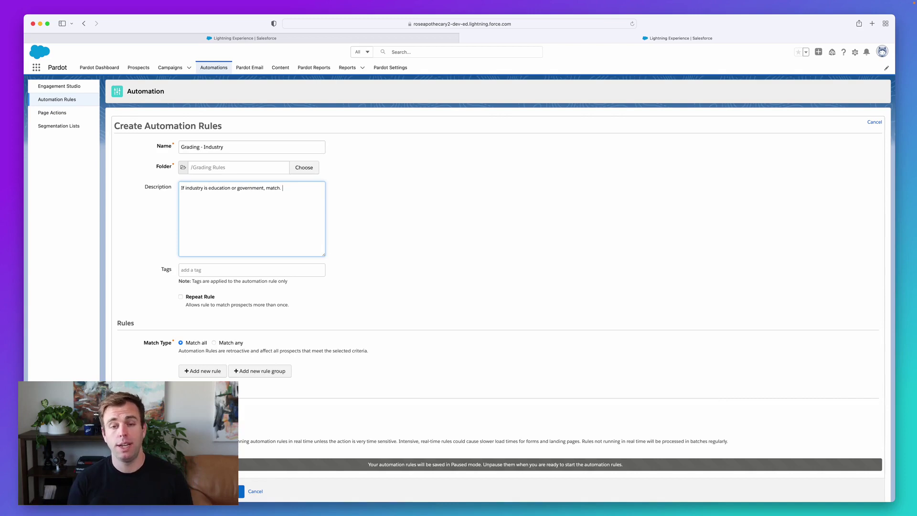
{"action": "left_click", "coordinate": [200, 148]}
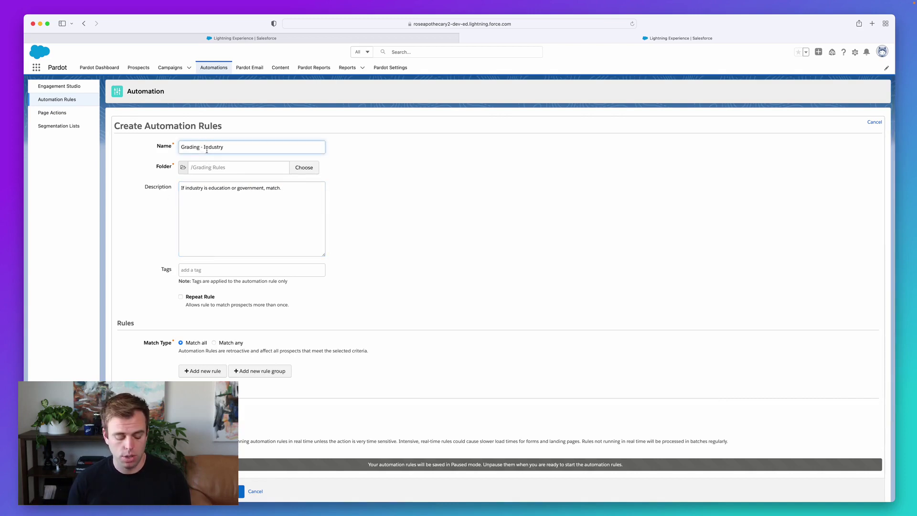
{"action": "type", "text": "Profi "}
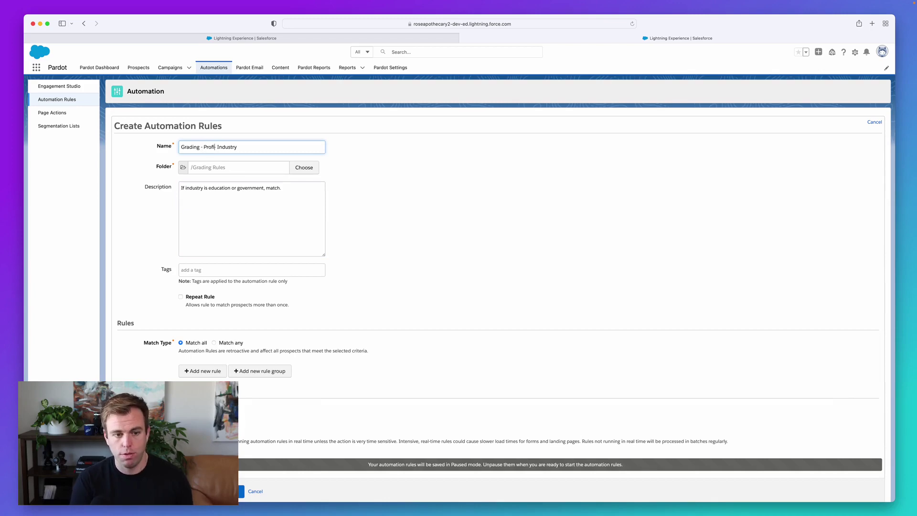
{"action": "type", "text": "le"}
{"action": "key", "text": "shift+Left"}
{"action": "key", "text": "shift+Left"}
{"action": "key", "text": "shift+Left"}
{"action": "key", "text": "shift+Left"}
{"action": "key", "text": "shift+Left"}
{"action": "key", "text": "shift+Left"}
{"action": "key", "text": "shift+Left"}
{"action": "key", "text": "shift+Left"}
{"action": "key", "text": "shift+Left"}
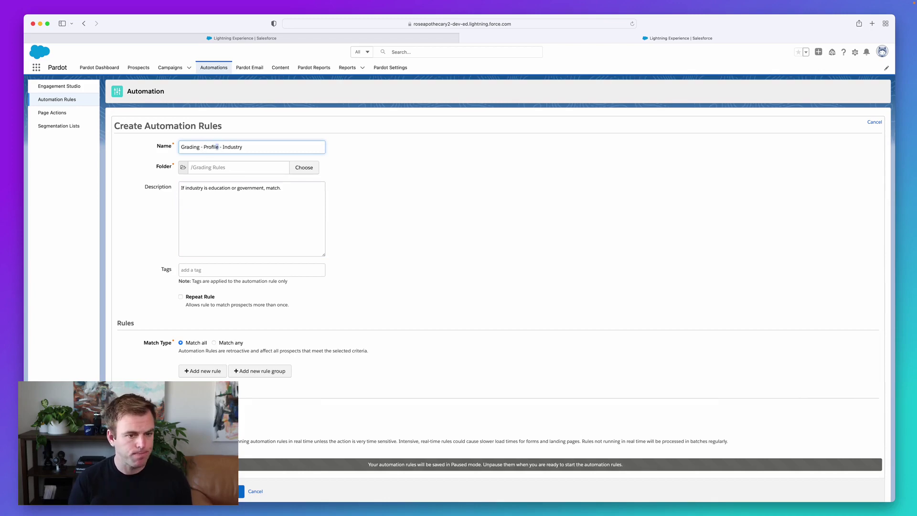
{"action": "key", "text": "BackSpace"}
{"action": "key", "text": "BackSpace"}
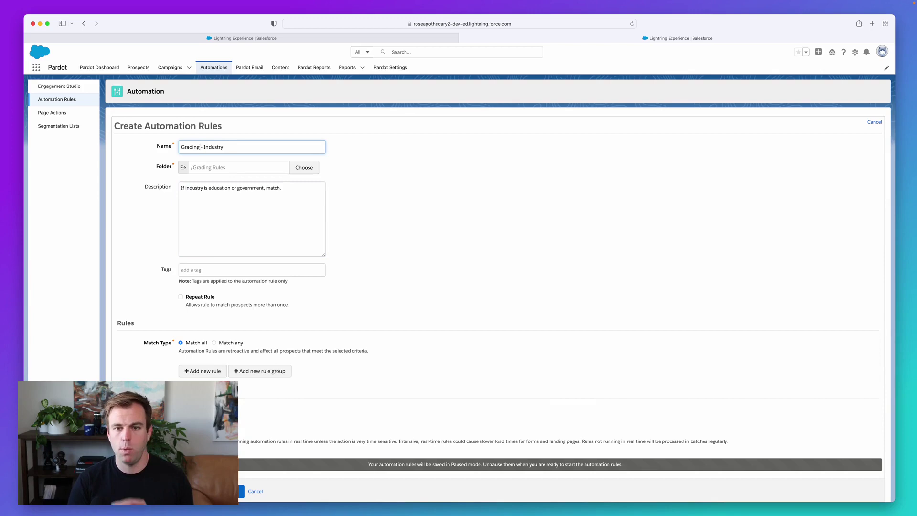
{"action": "left_click", "coordinate": [403, 204]}
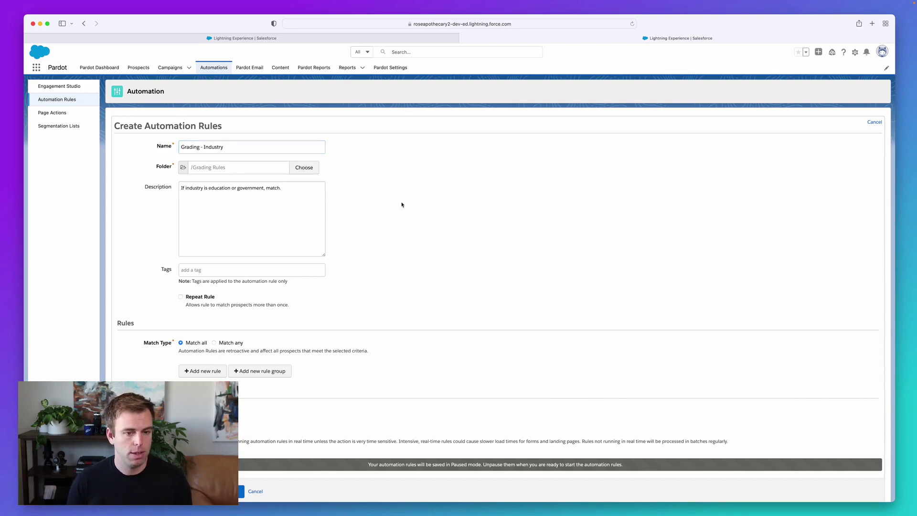
{"action": "scroll", "coordinate": [286, 238], "scroll_direction": "down", "scroll_amount": 4}
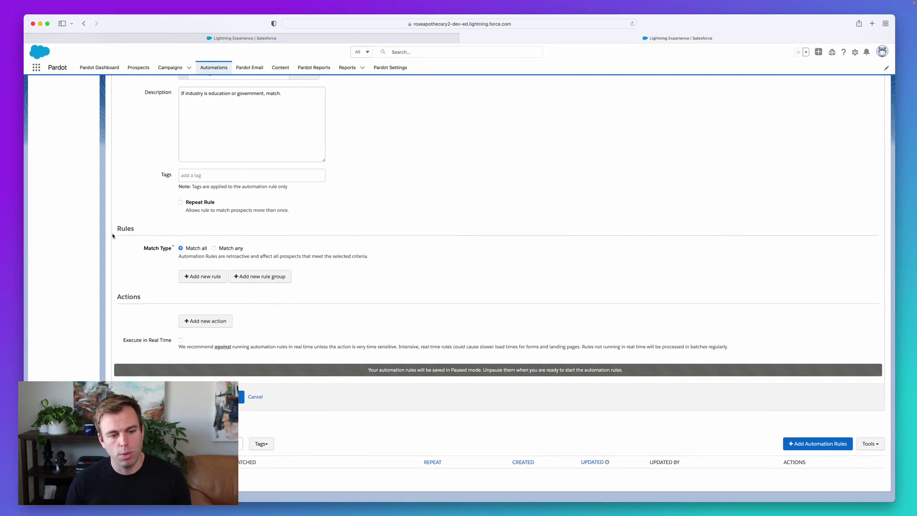
{"action": "left_click_drag", "start_coordinate": [152, 301], "coordinate": [114, 299]}
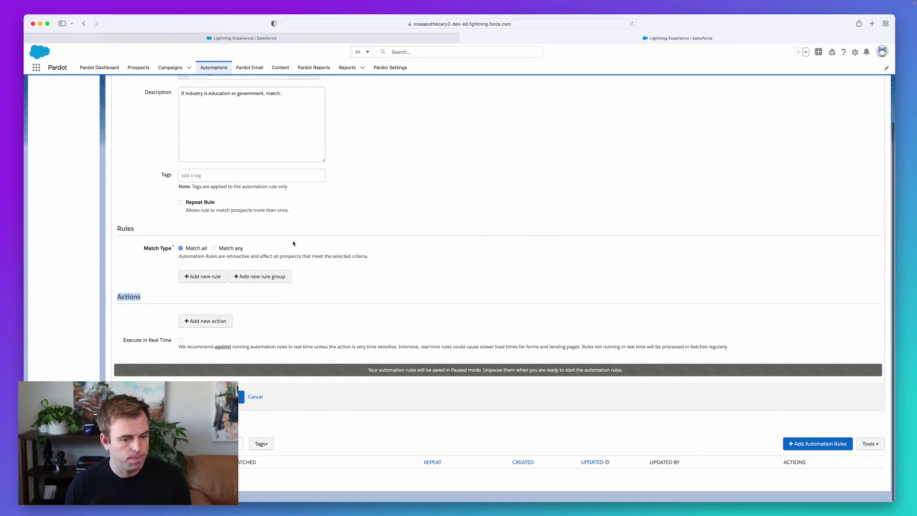
Add a rule criterion: Prospect default field Industry is Education;Government.
{"action": "left_click", "coordinate": [209, 278]}
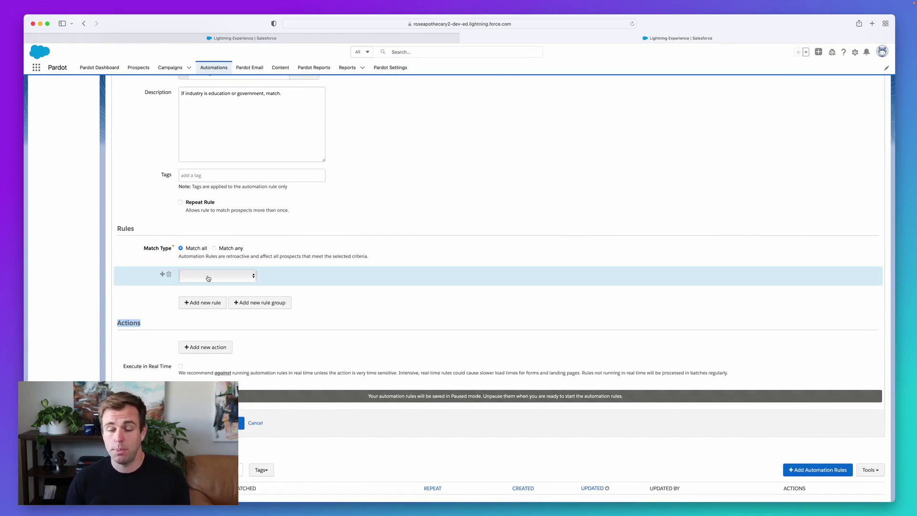
{"action": "left_click", "coordinate": [208, 276]}
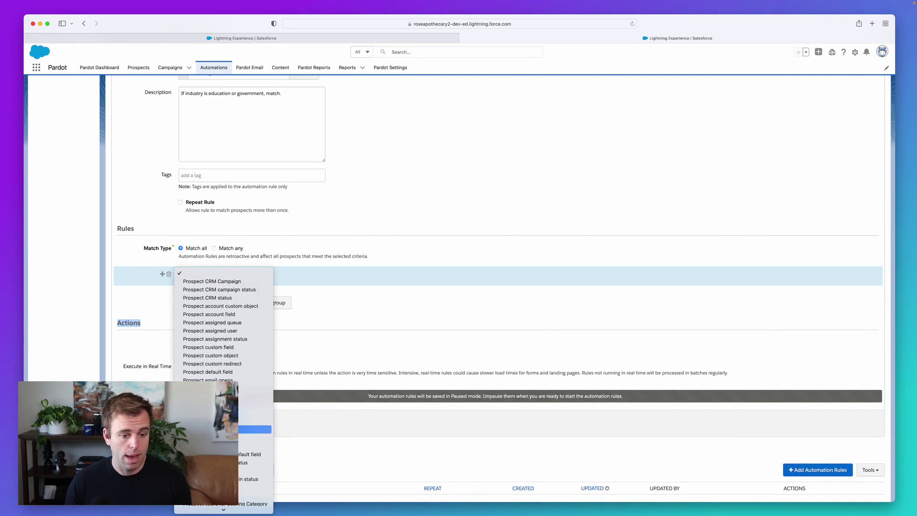
{"action": "scroll", "coordinate": [253, 430], "scroll_direction": "down", "scroll_amount": 2}
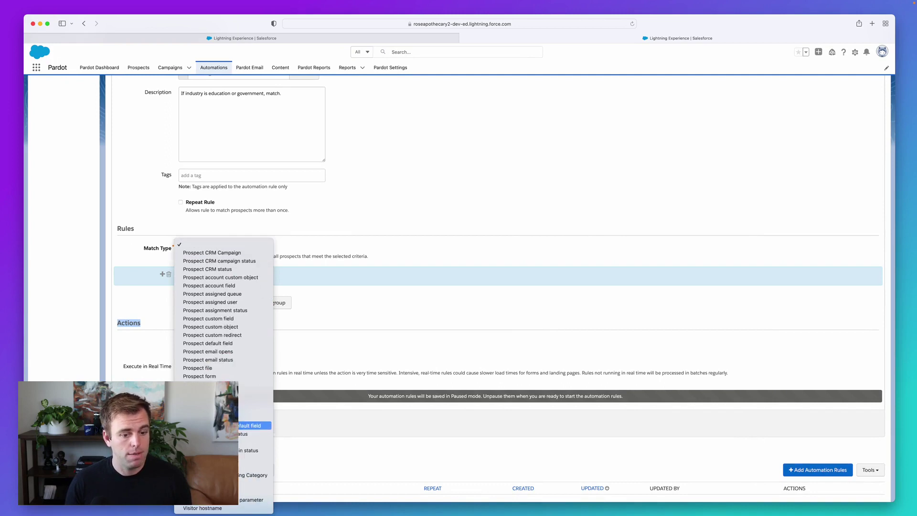
{"action": "left_click", "coordinate": [215, 347]}
{"action": "left_click", "coordinate": [263, 276]}
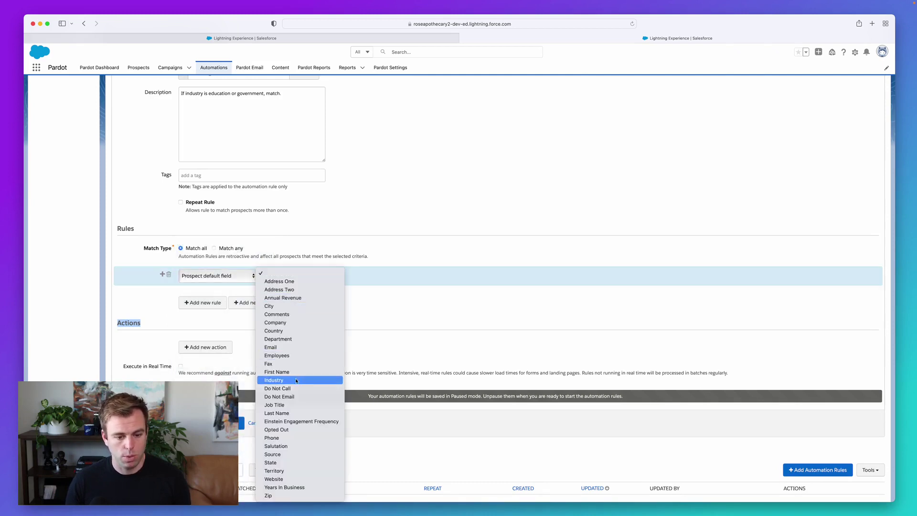
{"action": "left_click", "coordinate": [274, 381]}
{"action": "left_click", "coordinate": [378, 276]}
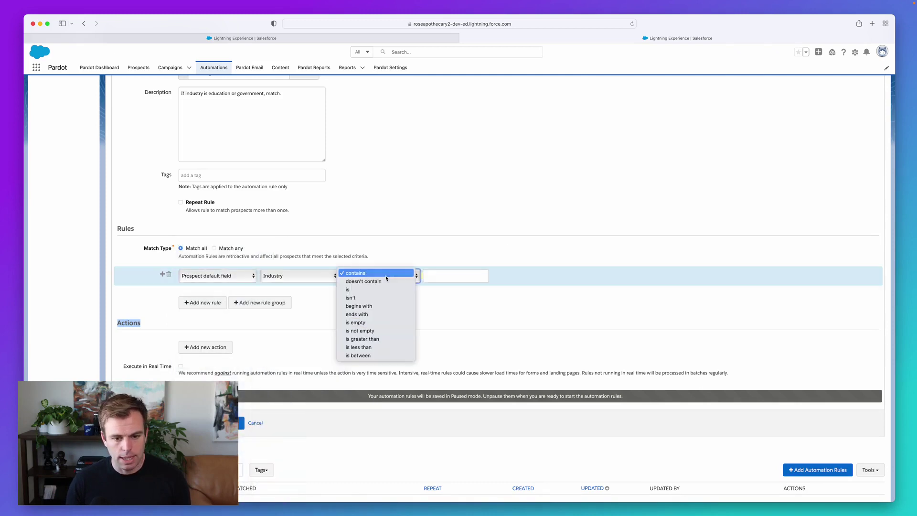
{"action": "left_click", "coordinate": [381, 289]}
{"action": "left_click", "coordinate": [438, 278]}
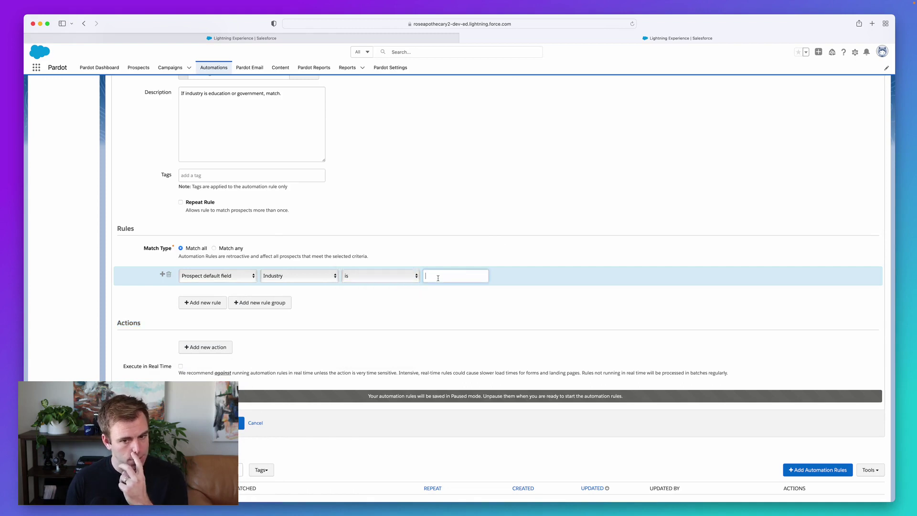
{"action": "type", "text": "Ed"}
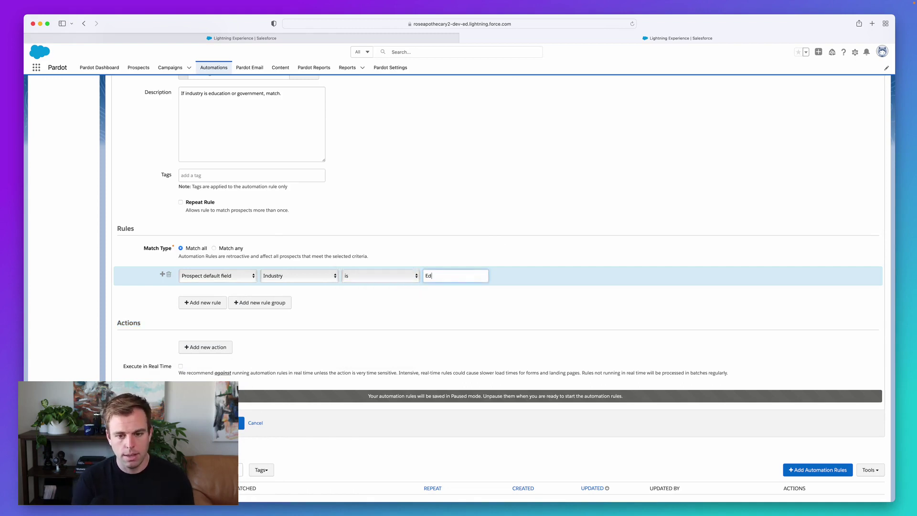
{"action": "type", "text": "ucation;"}
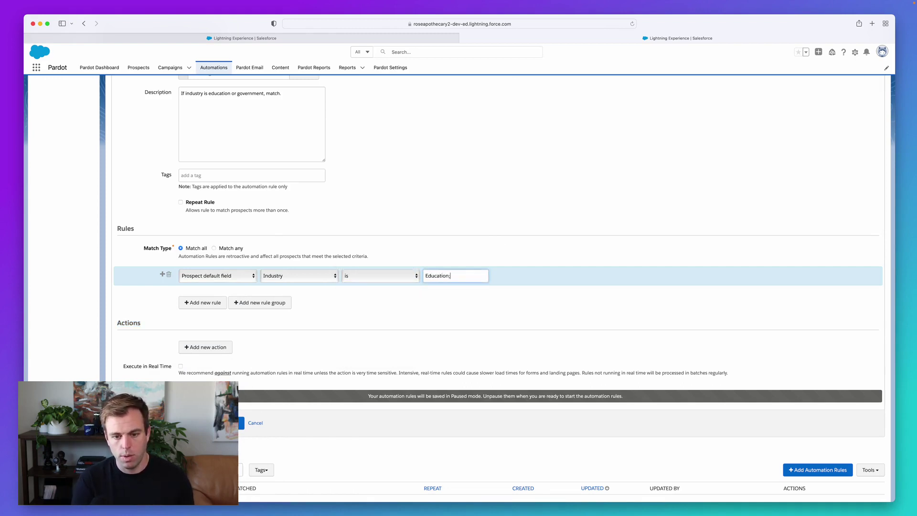
{"action": "type", "text": "Government;"}
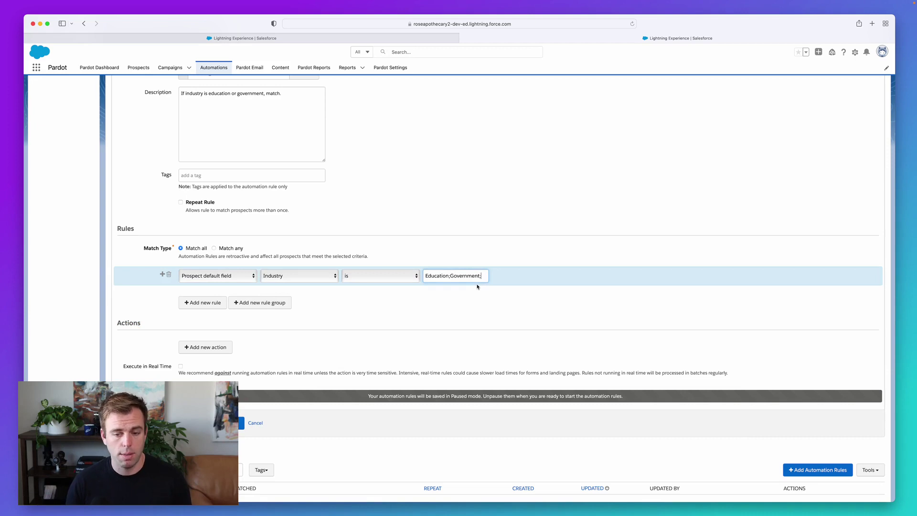
{"action": "key", "text": "BackSpace"}
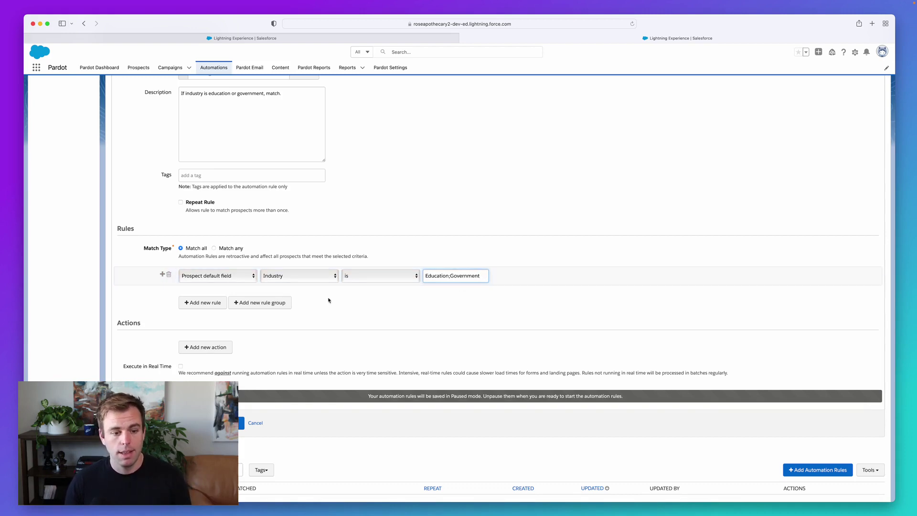
{"action": "left_click_drag", "start_coordinate": [154, 323], "coordinate": [116, 322]}
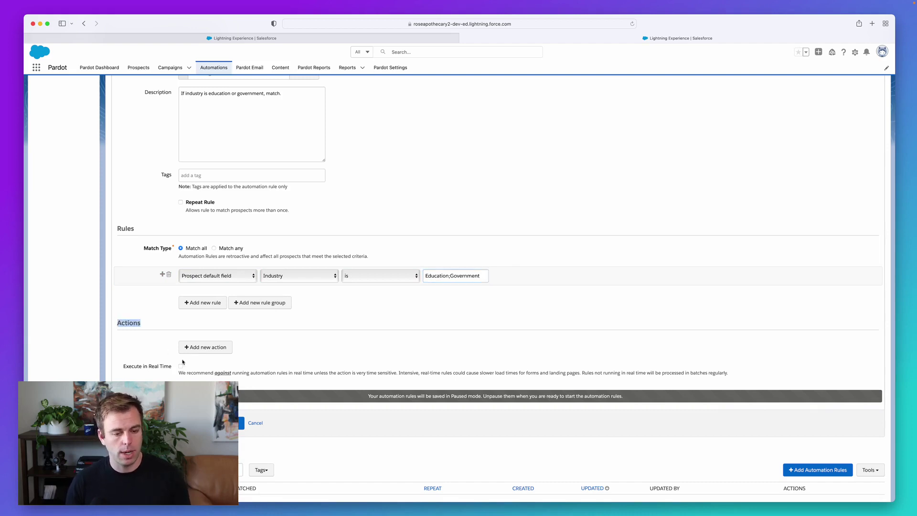
Add a Change profile criteria action setting the Default profile's Industry criterion to Matches.
{"action": "left_click", "coordinate": [205, 348]}
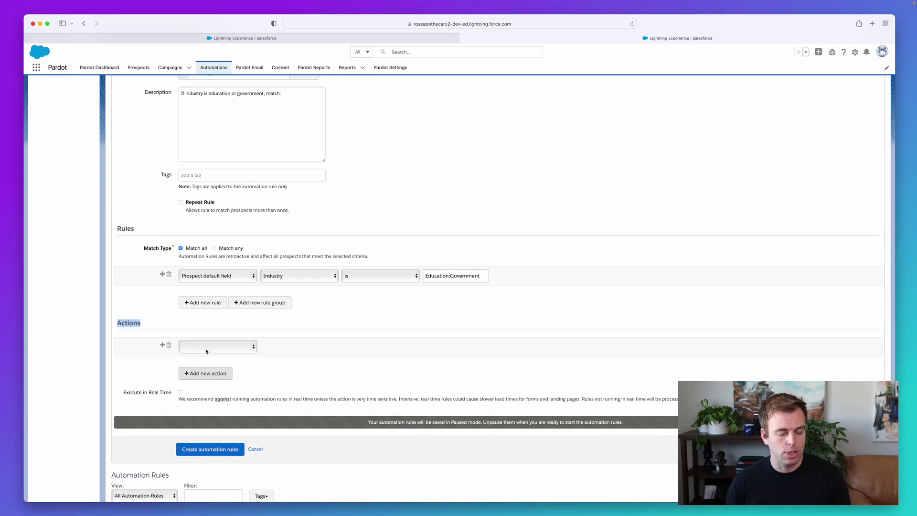
{"action": "left_click", "coordinate": [206, 351]}
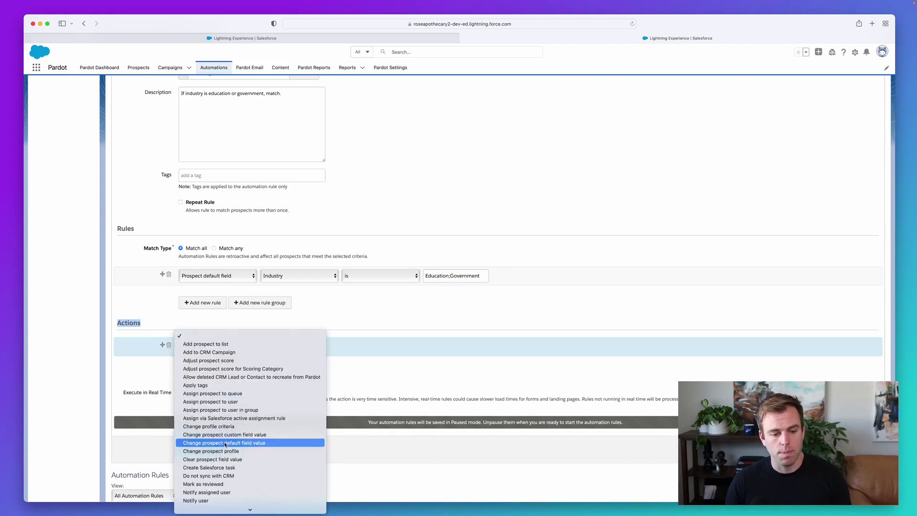
{"action": "scroll", "coordinate": [237, 421], "scroll_direction": "down", "scroll_amount": 3}
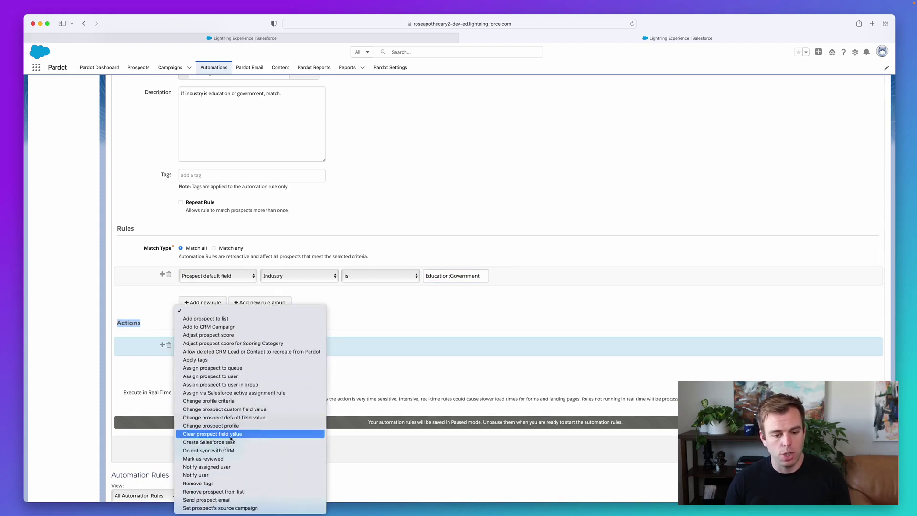
{"action": "left_click", "coordinate": [244, 401]}
{"action": "left_click", "coordinate": [327, 346]}
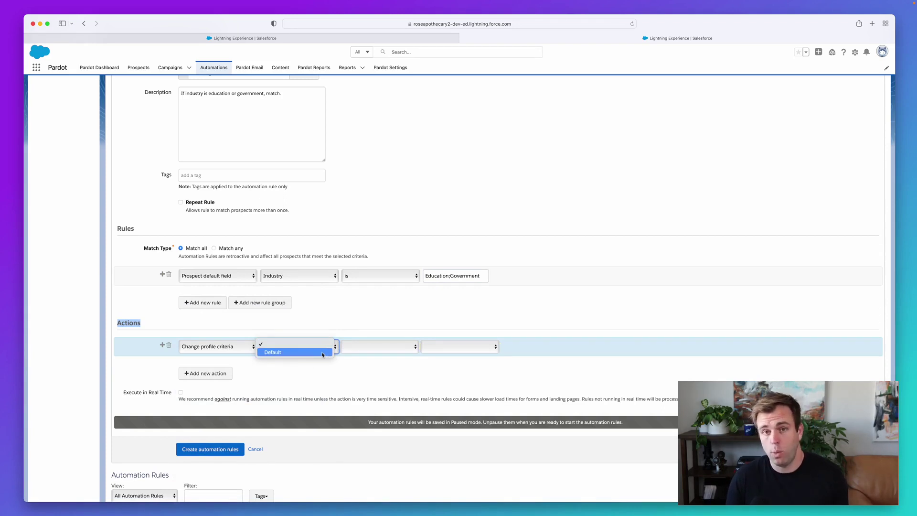
{"action": "left_click", "coordinate": [323, 353]}
{"action": "left_click", "coordinate": [397, 348]}
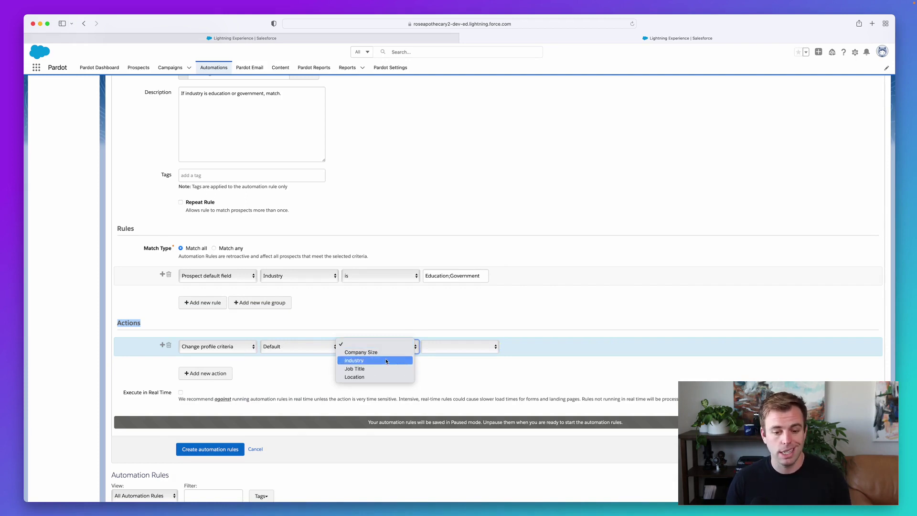
{"action": "left_click", "coordinate": [386, 361]}
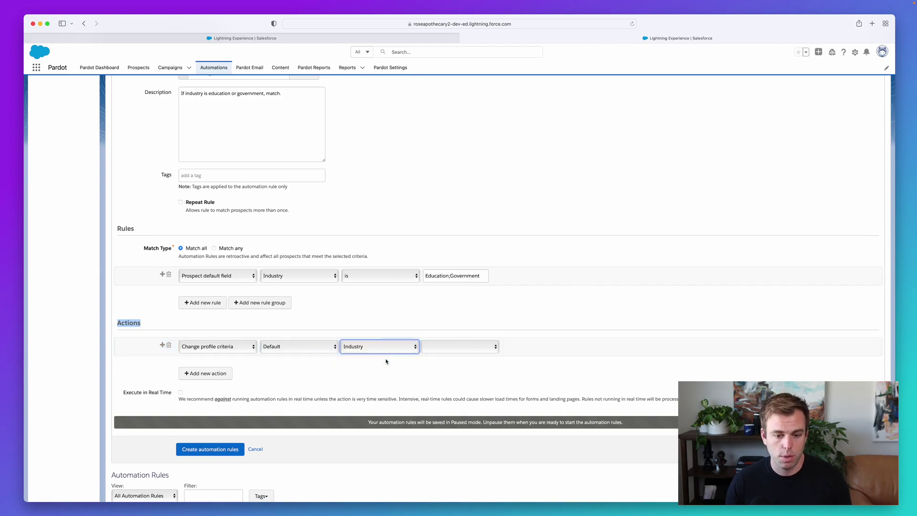
{"action": "left_click", "coordinate": [467, 351]}
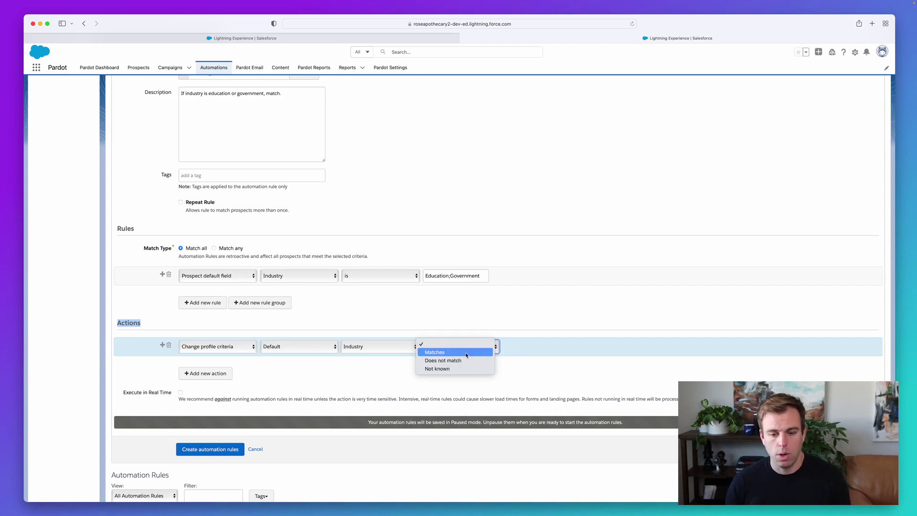
{"action": "left_click", "coordinate": [463, 353]}
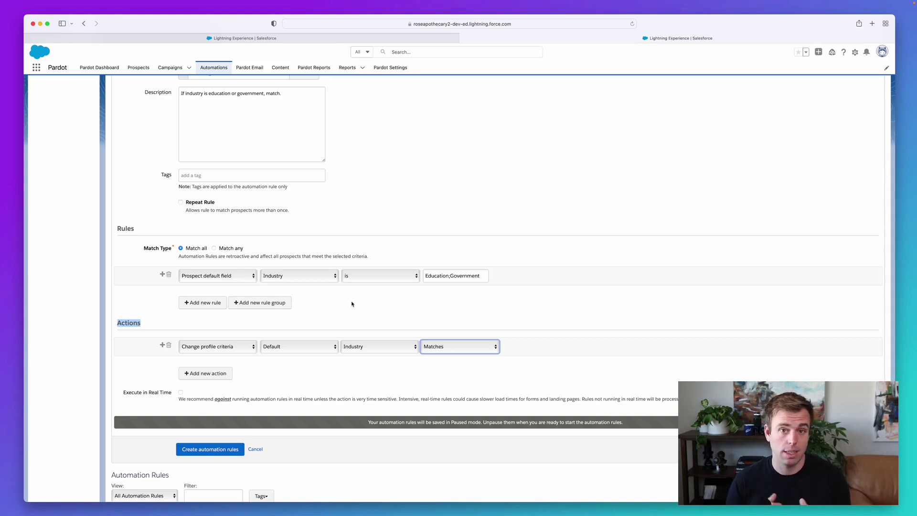
{"action": "left_click", "coordinate": [329, 367]}
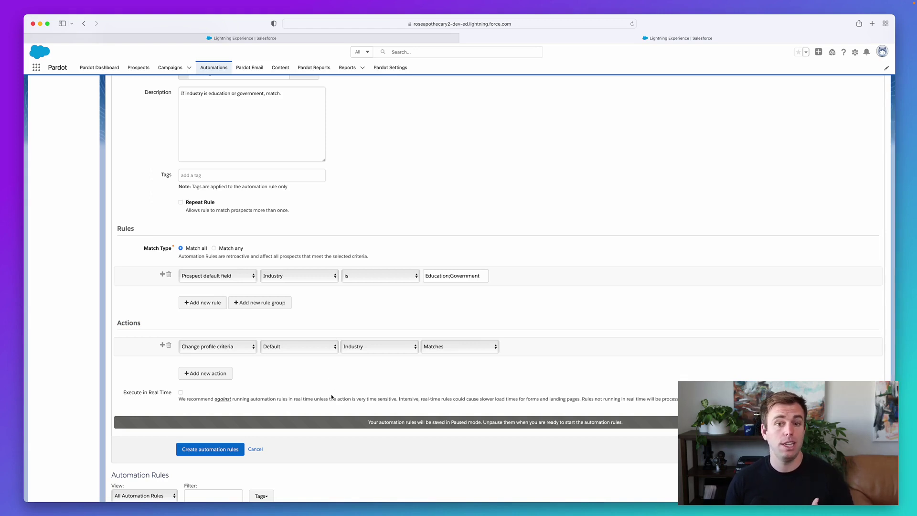
{"action": "scroll", "coordinate": [247, 239], "scroll_direction": "up", "scroll_amount": 1}
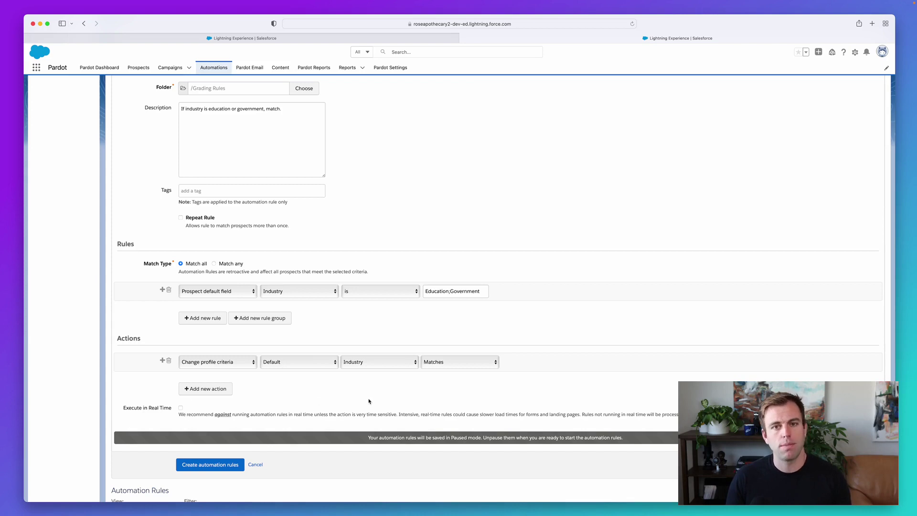
Save the new automation rule, which appears in the list as Paused.
{"action": "scroll", "coordinate": [369, 401], "scroll_direction": "down", "scroll_amount": 1}
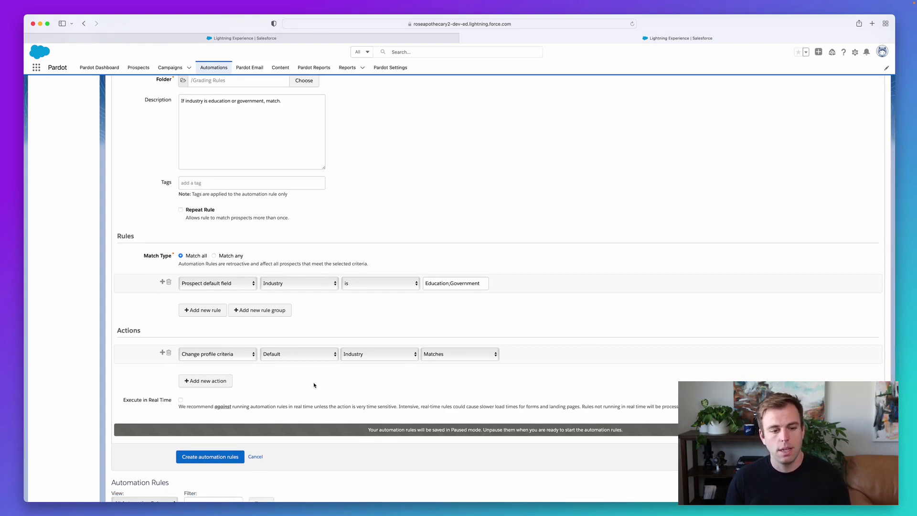
{"action": "left_click", "coordinate": [211, 457]}
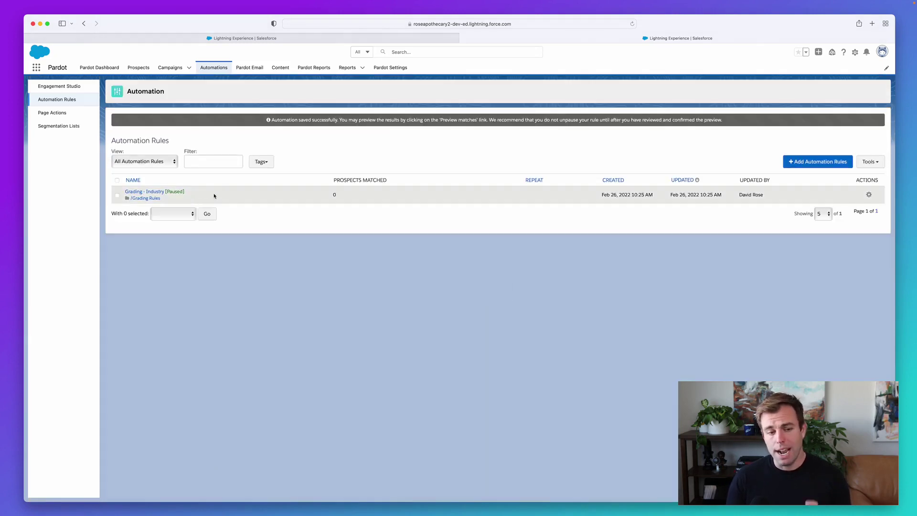
{"action": "left_click_drag", "start_coordinate": [186, 191], "coordinate": [165, 192]}
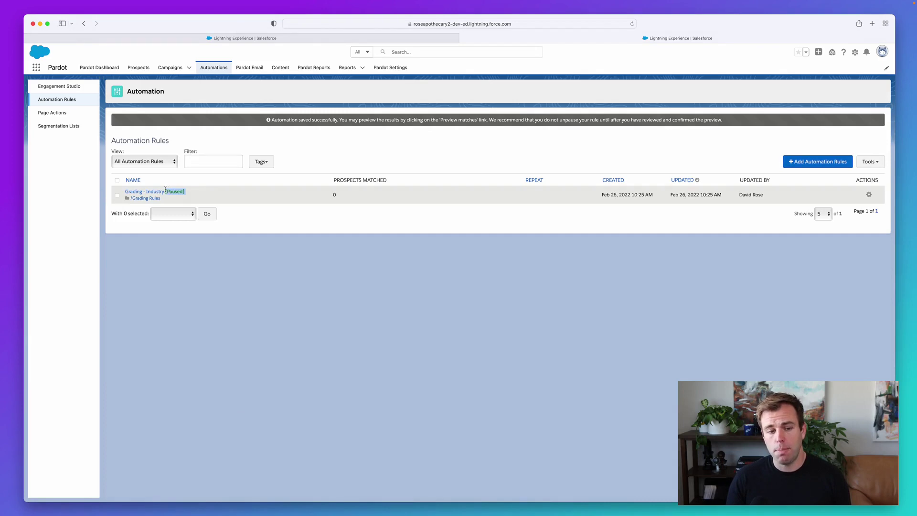
Resume the Grading - Industry rule from its details page and confirm.
{"action": "left_click", "coordinate": [869, 195]}
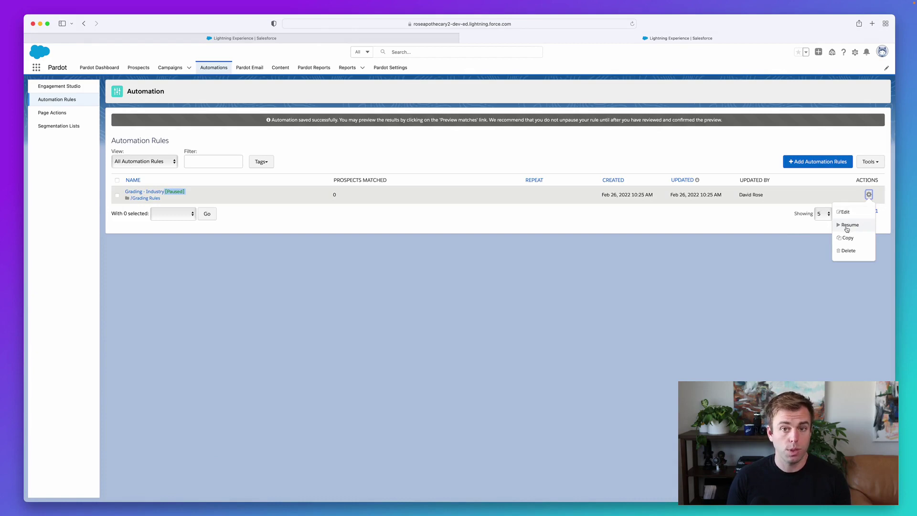
{"action": "left_click", "coordinate": [232, 252]}
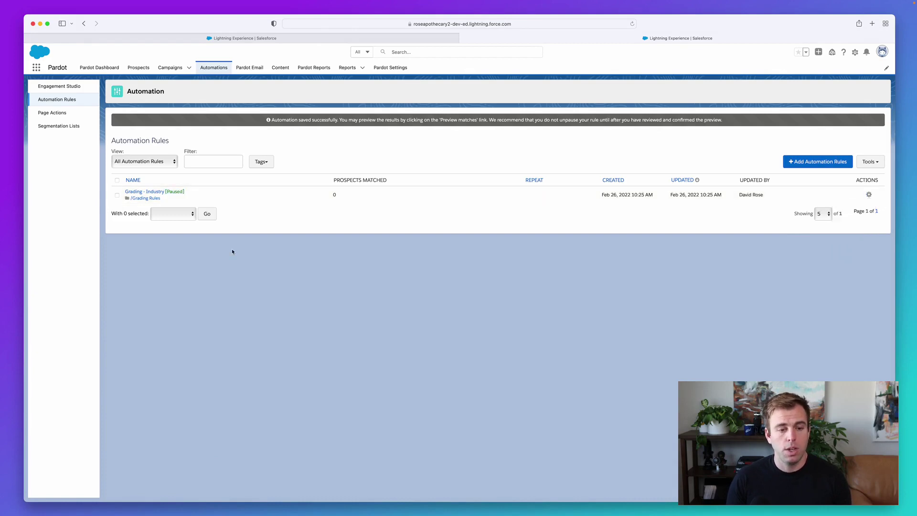
{"action": "left_click", "coordinate": [149, 191]}
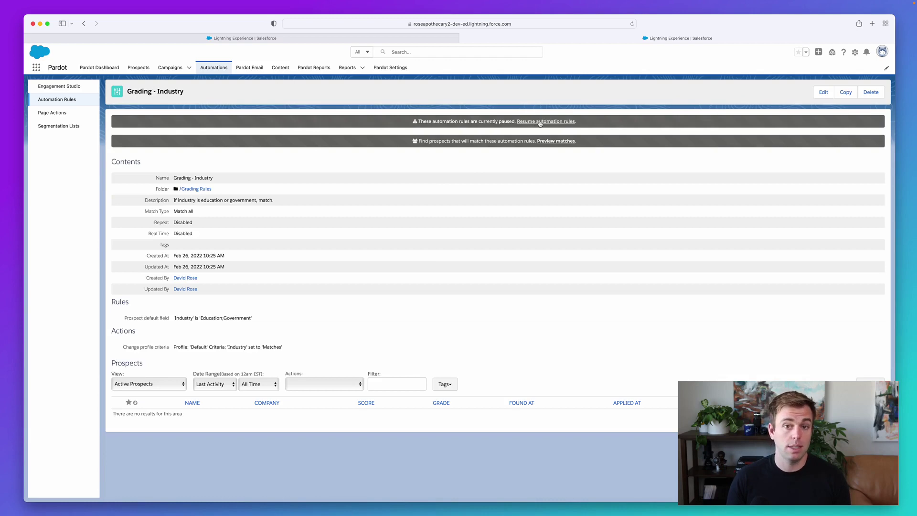
{"action": "left_click", "coordinate": [544, 122]}
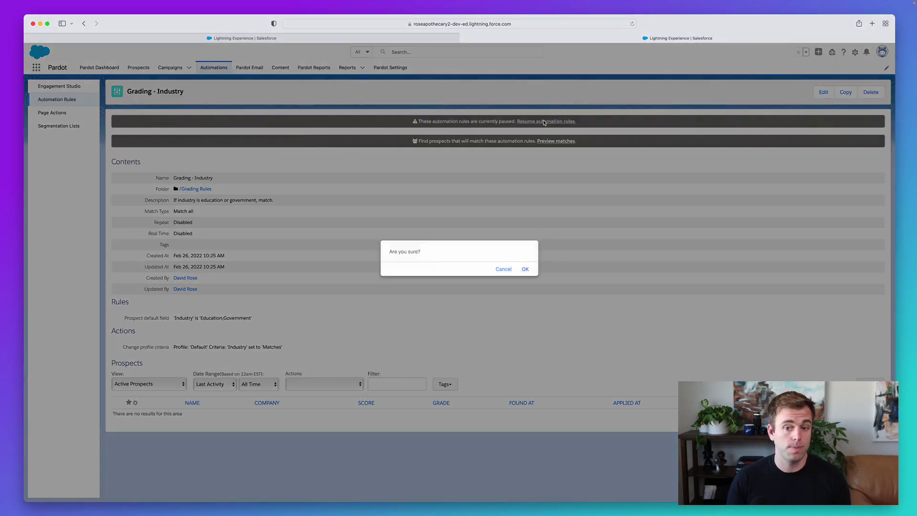
{"action": "left_click", "coordinate": [526, 270]}
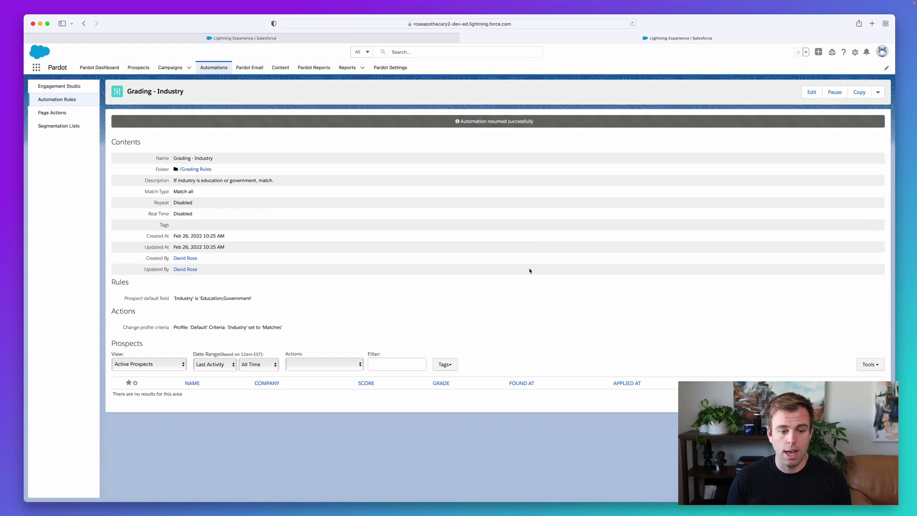